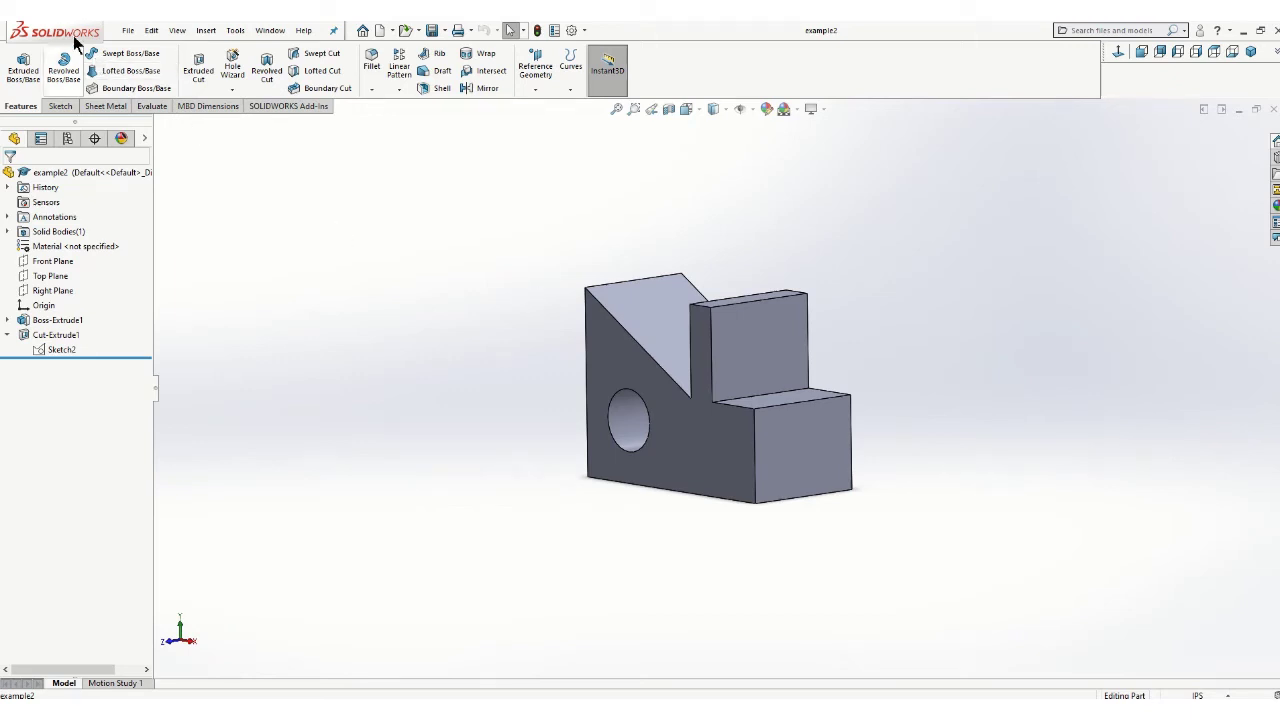
Make a new drawing from the example2 part on a B (ANSI) Landscape sheet
{"action": "left_click", "coordinate": [128, 30]}
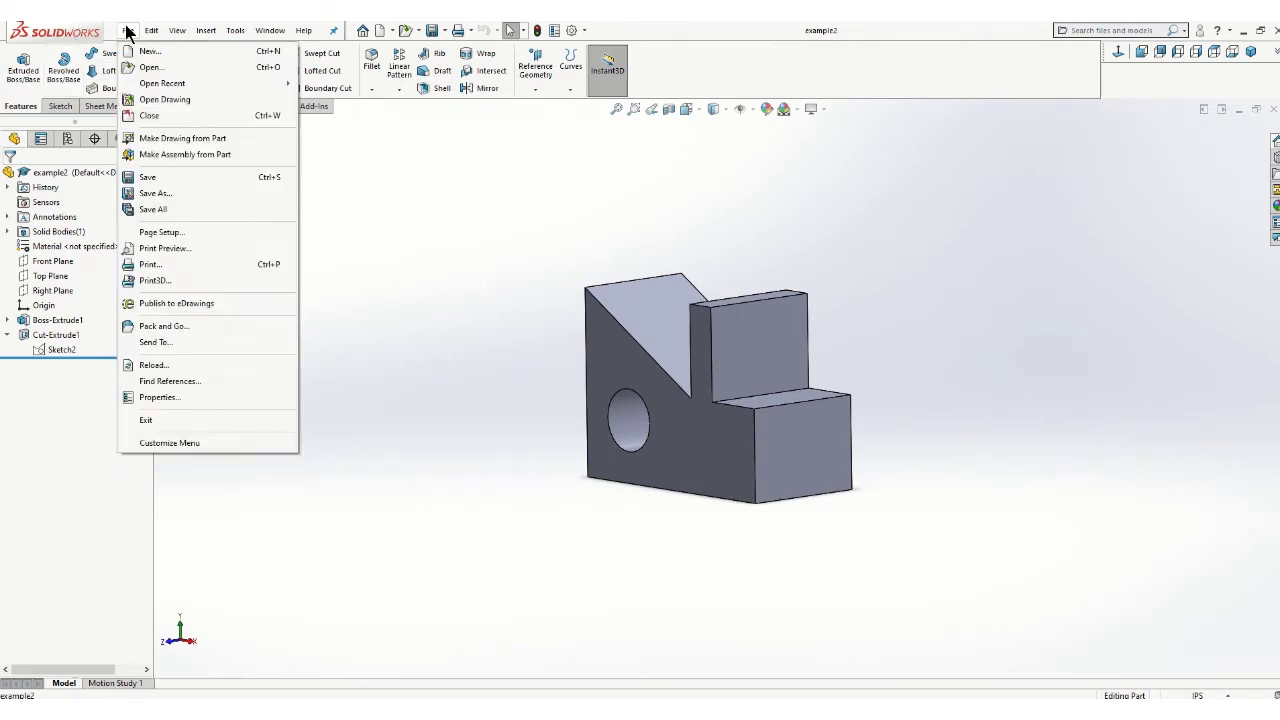
{"action": "left_click", "coordinate": [157, 143]}
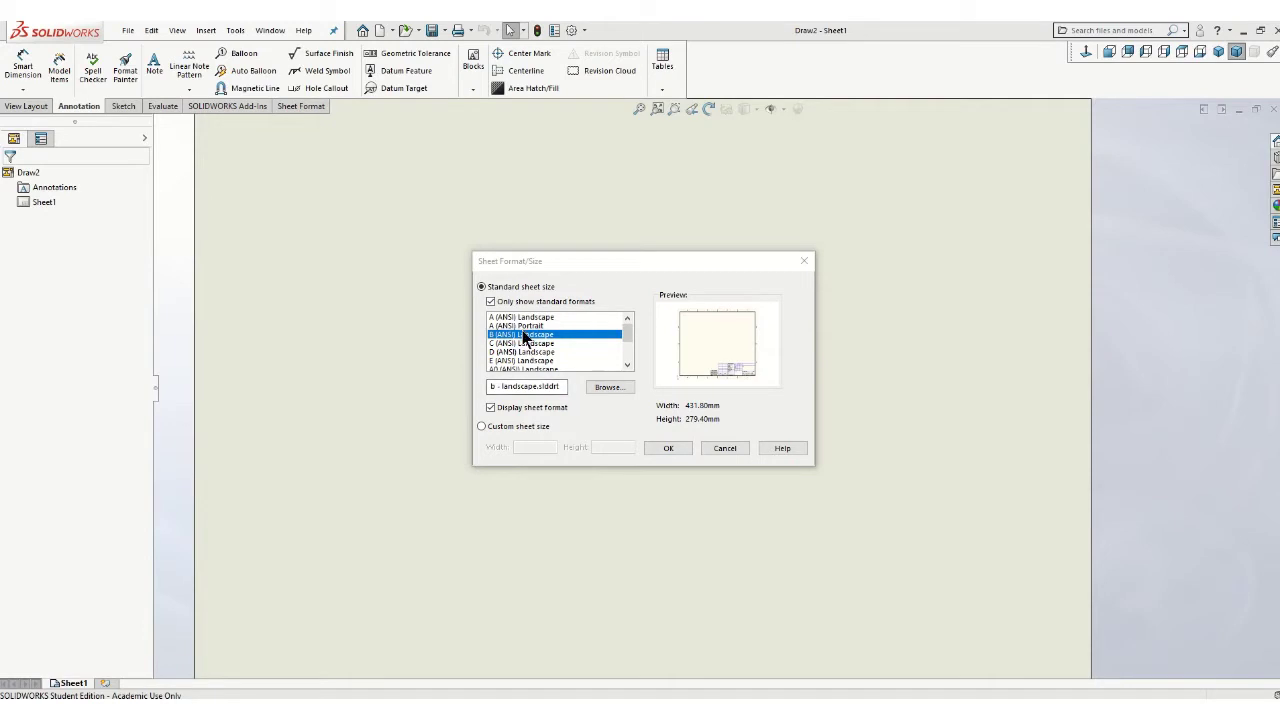
{"action": "left_click", "coordinate": [688, 447]}
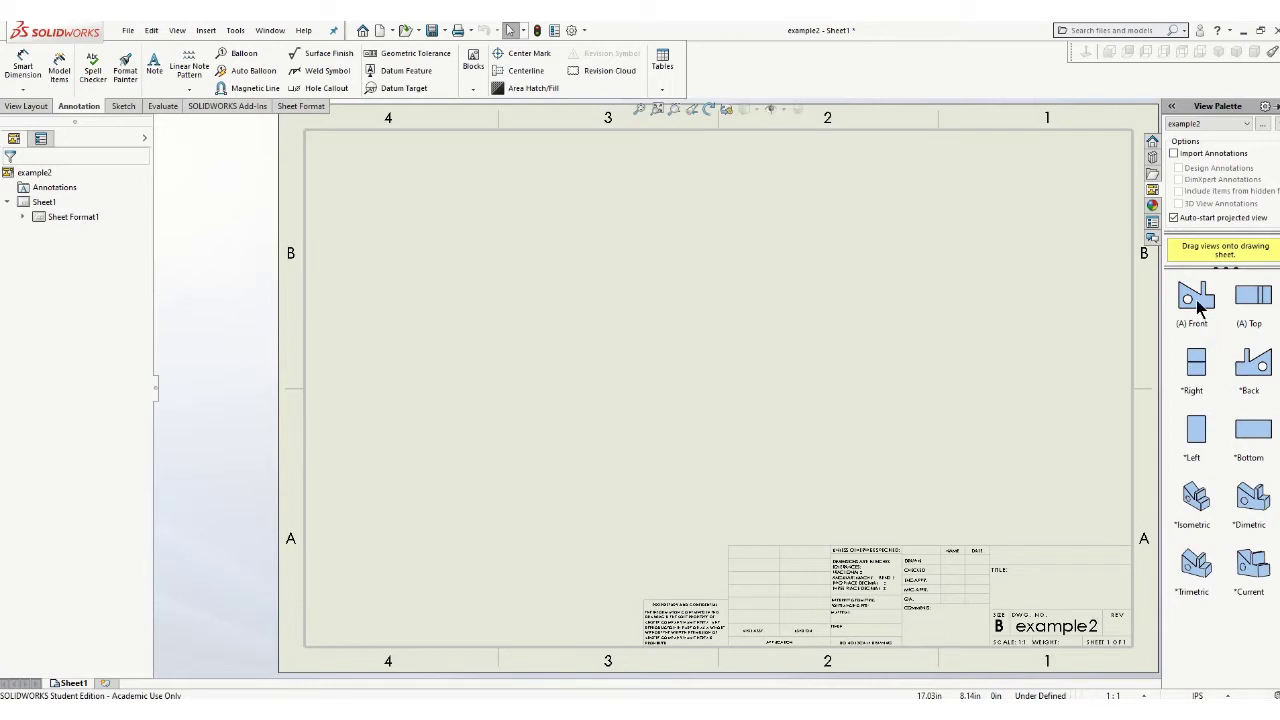
Place the front view, then project top, right-side and isometric views around it
{"action": "left_click_drag", "start_coordinate": [1196, 300], "coordinate": [539, 400]}
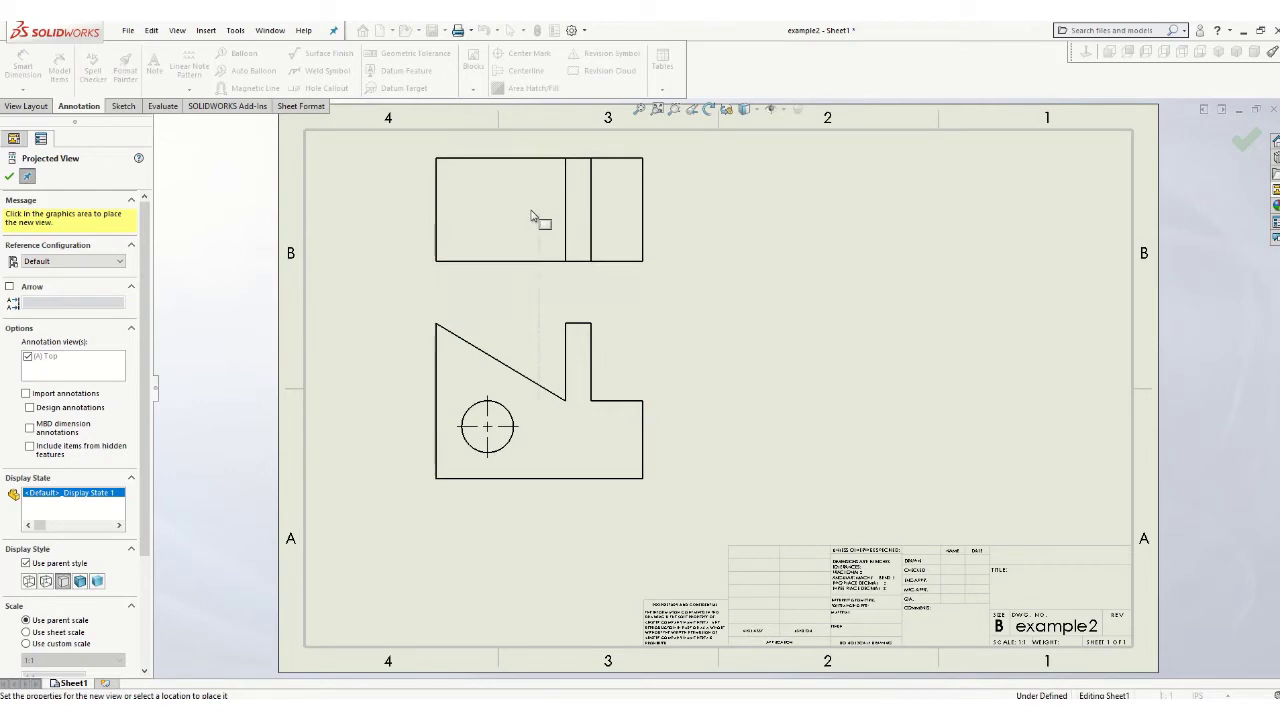
{"action": "left_click", "coordinate": [532, 216]}
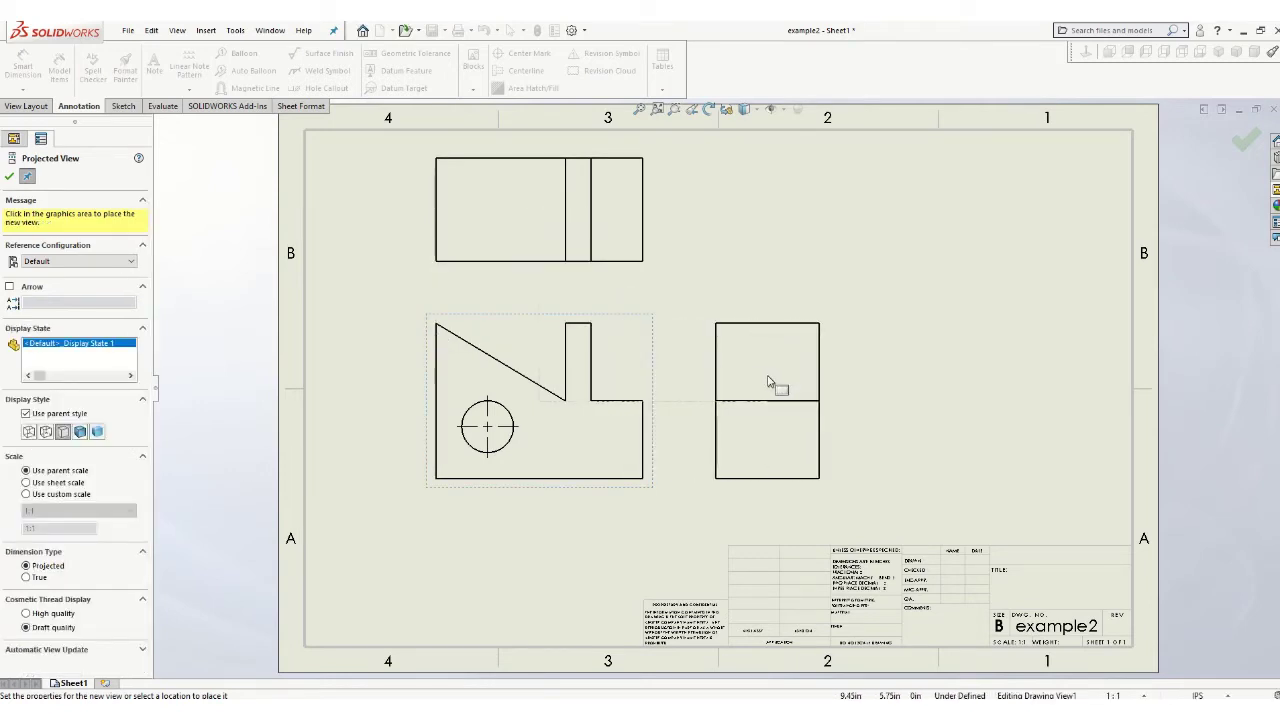
{"action": "left_click", "coordinate": [768, 382]}
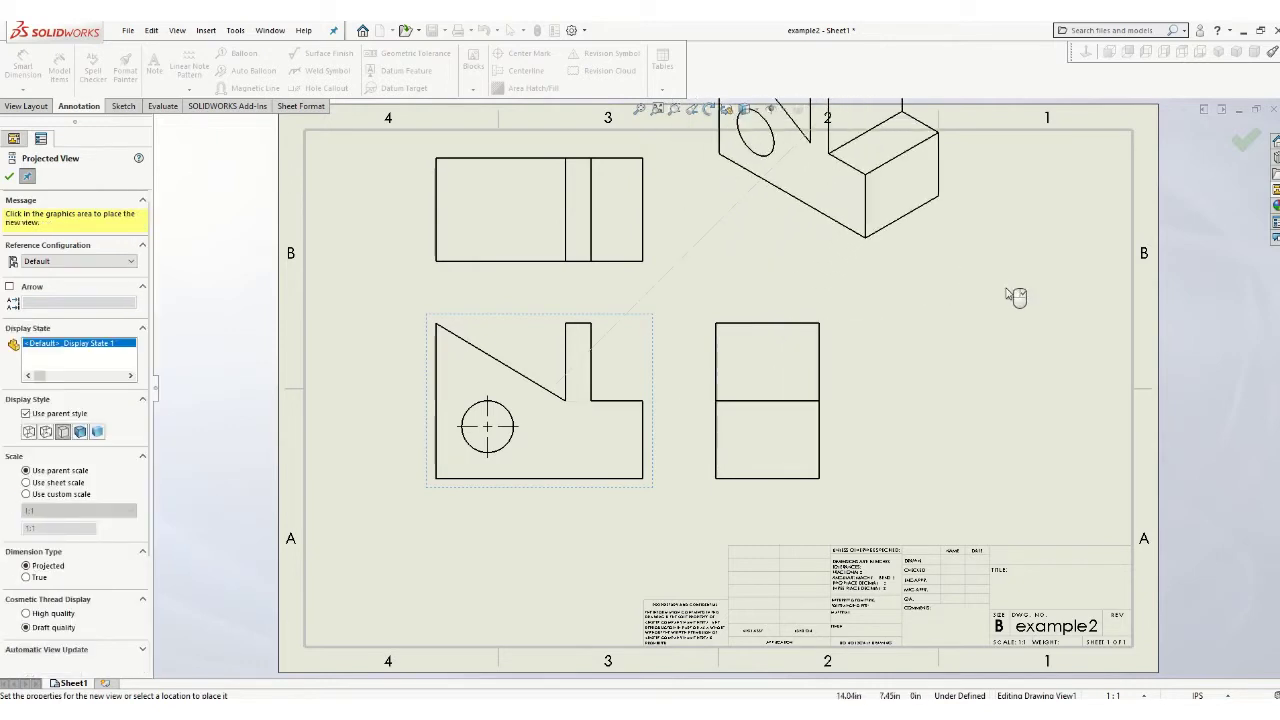
{"action": "left_click", "coordinate": [880, 280]}
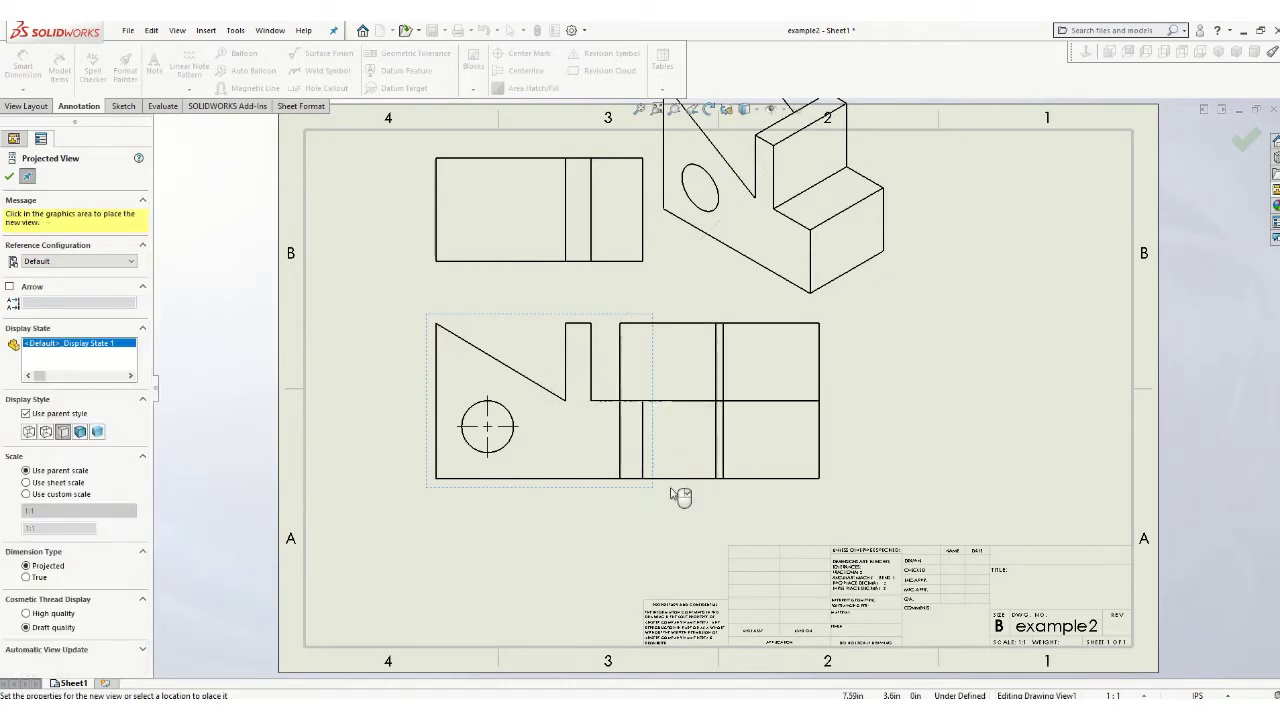
{"action": "key", "text": "Escape"}
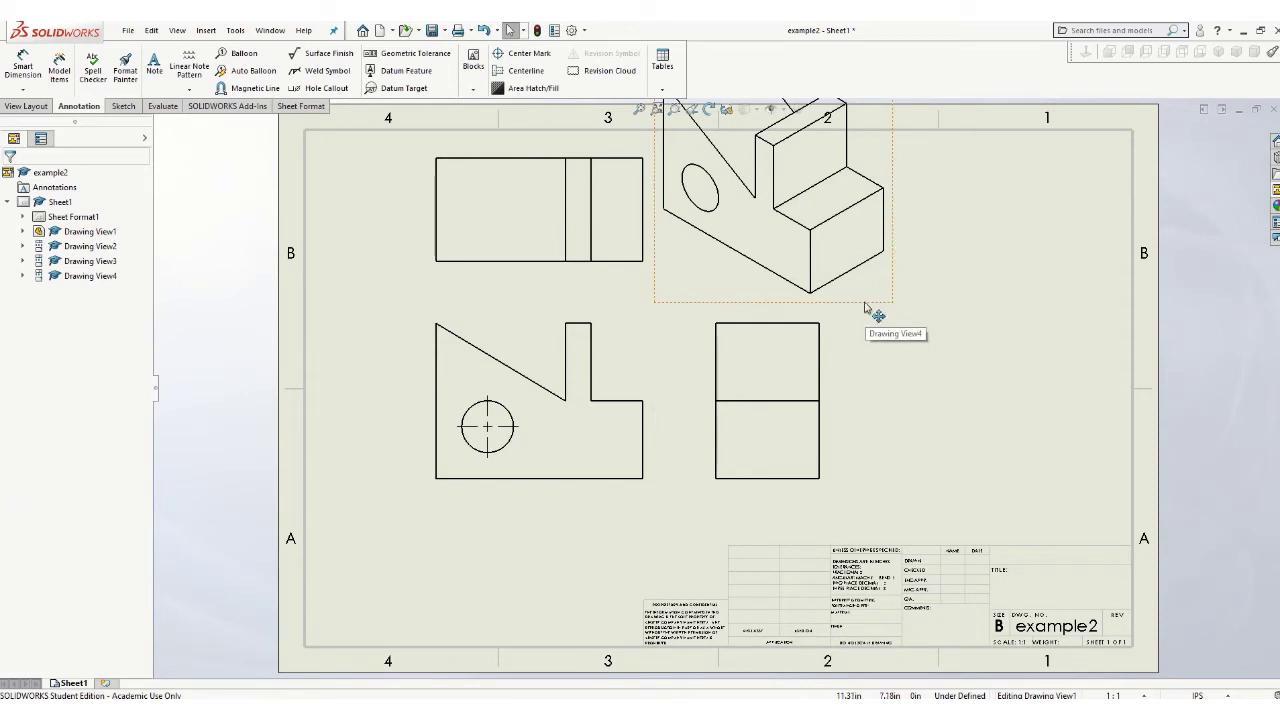
Move the isometric view to the upper right, shift front and top views left, and nudge the right view
{"action": "left_click_drag", "start_coordinate": [866, 306], "coordinate": [1100, 406]}
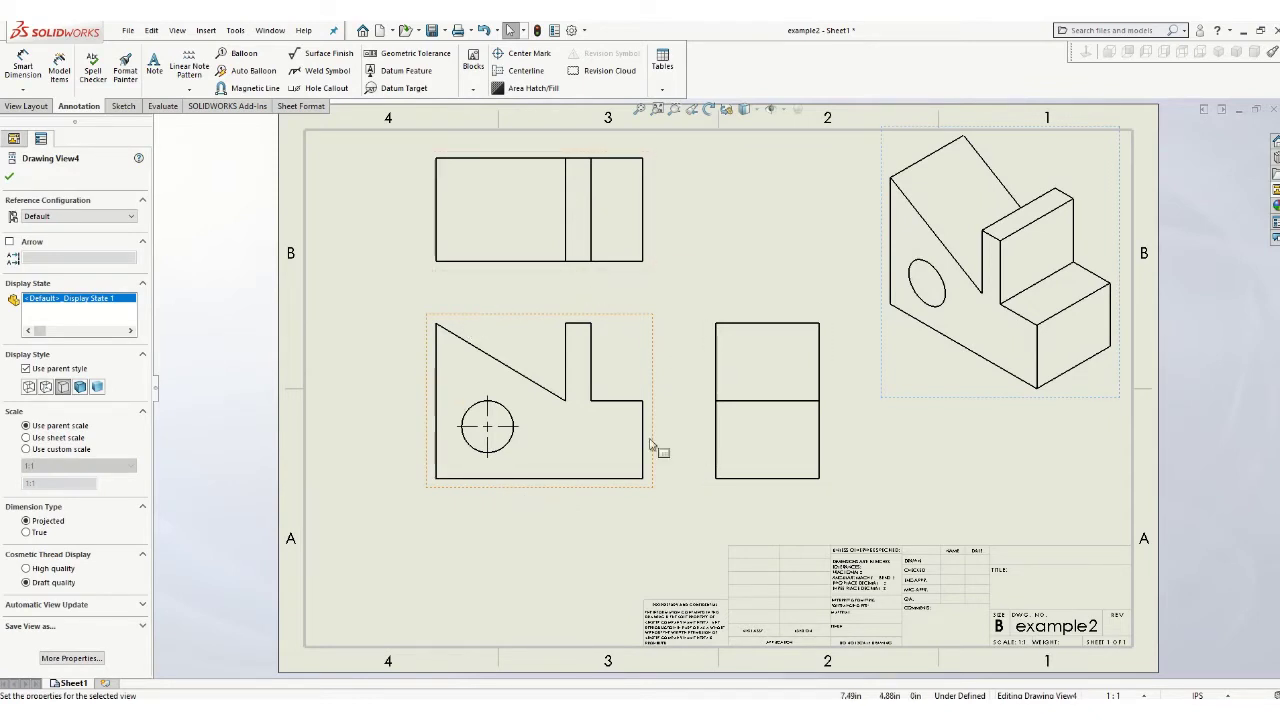
{"action": "left_click_drag", "start_coordinate": [577, 500], "coordinate": [537, 520]}
{"action": "left_click", "coordinate": [466, 295]}
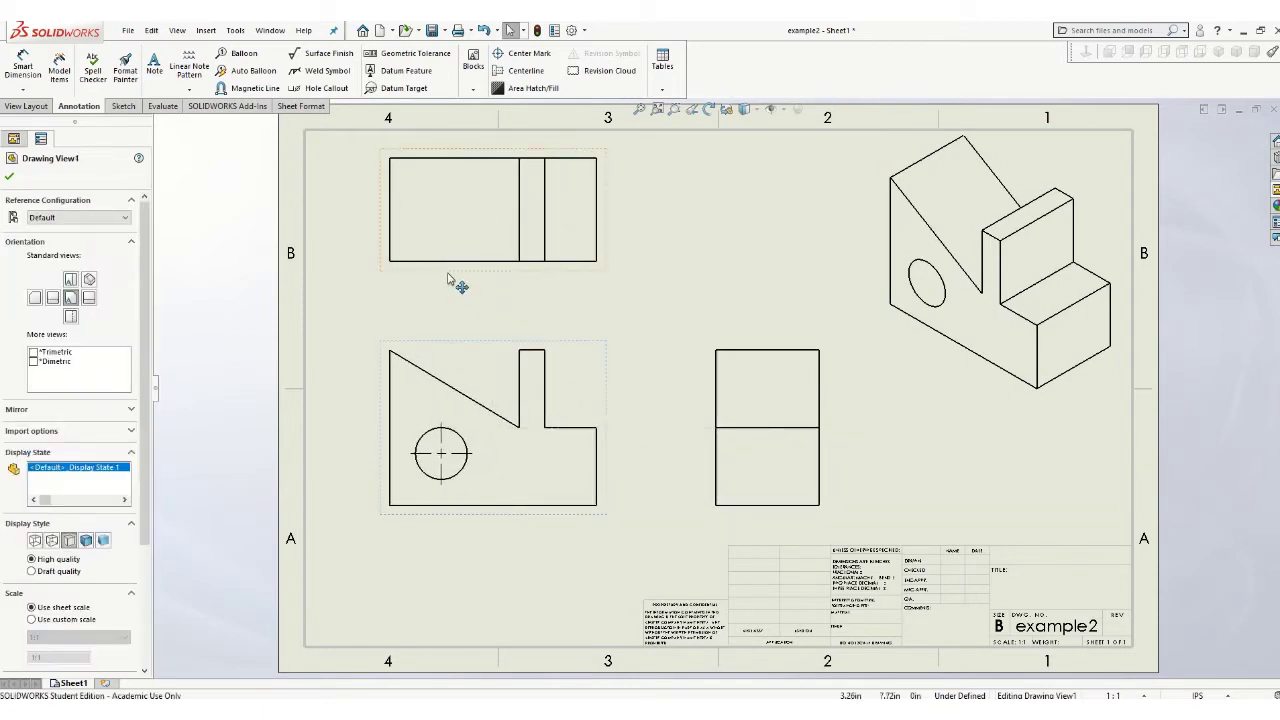
{"action": "left_click_drag", "start_coordinate": [448, 278], "coordinate": [451, 293]}
{"action": "left_click_drag", "start_coordinate": [712, 462], "coordinate": [690, 463]}
{"action": "left_click", "coordinate": [477, 281]}
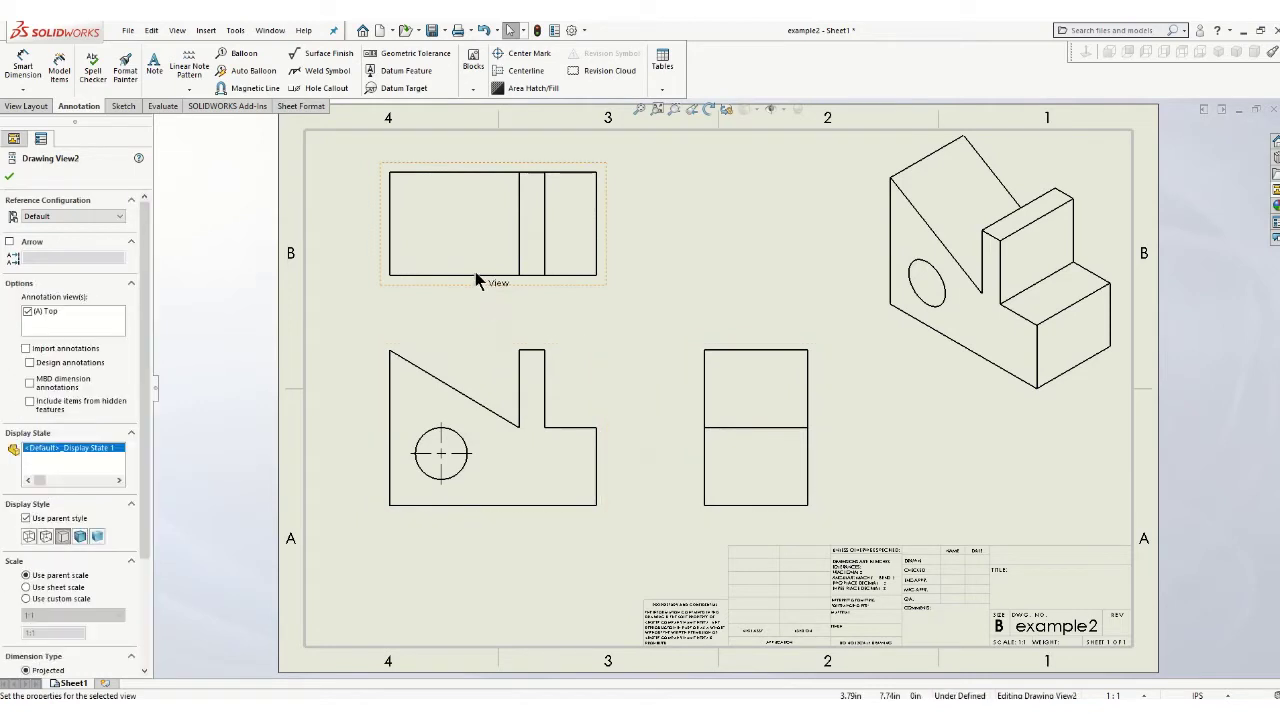
{"action": "left_click", "coordinate": [489, 522]}
{"action": "left_click_drag", "start_coordinate": [489, 523], "coordinate": [483, 530]}
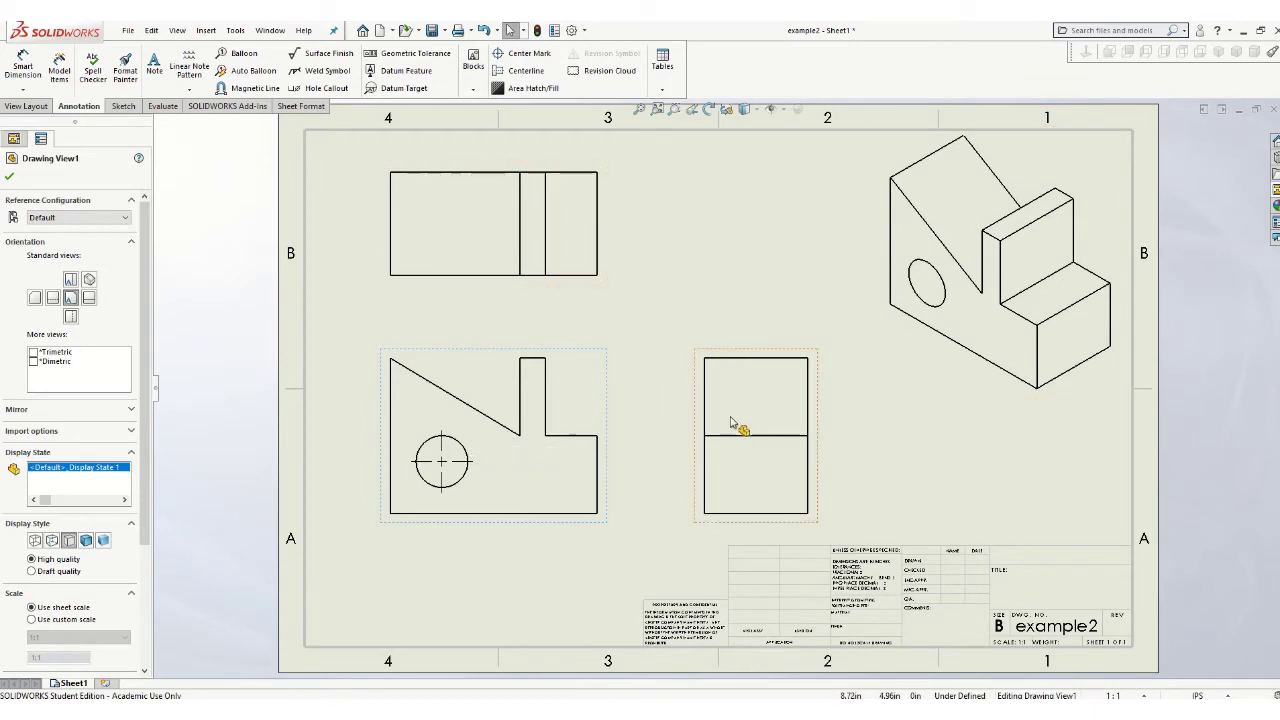
Show hidden edges as dashed lines and set the front view to a 1:2 custom scale
{"action": "left_click", "coordinate": [53, 541]}
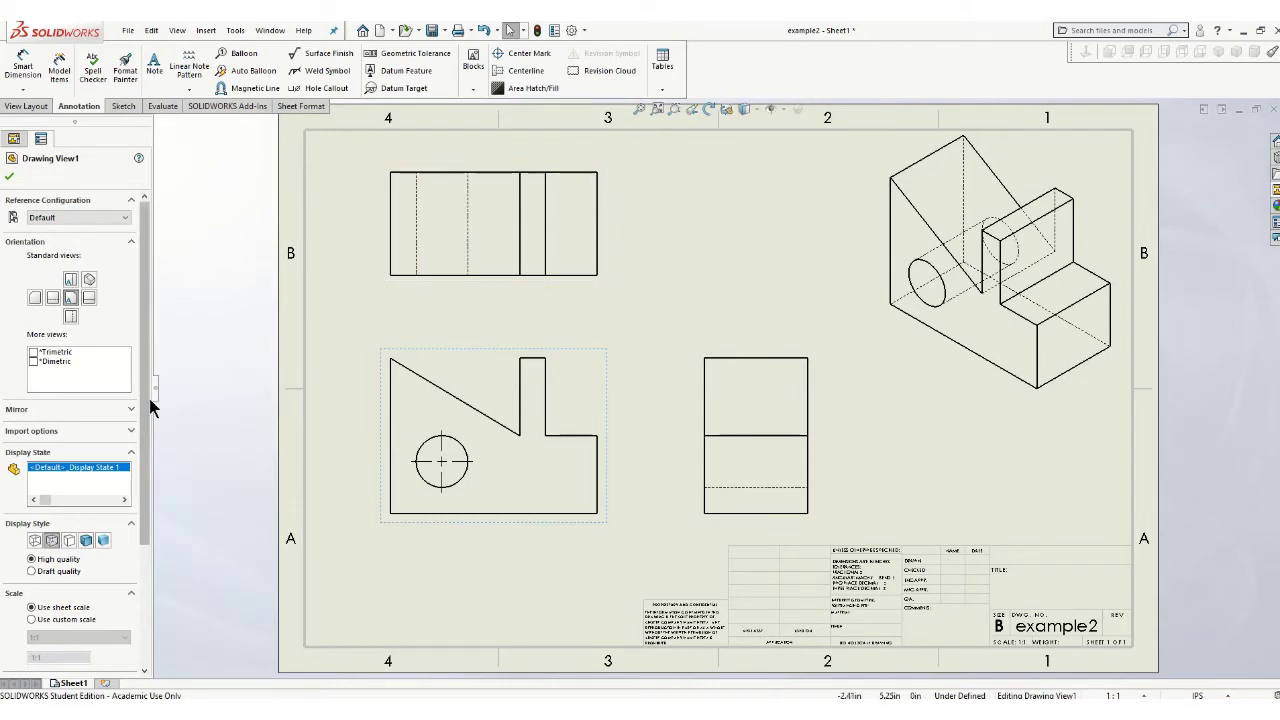
{"action": "left_click_drag", "start_coordinate": [147, 402], "coordinate": [146, 491]}
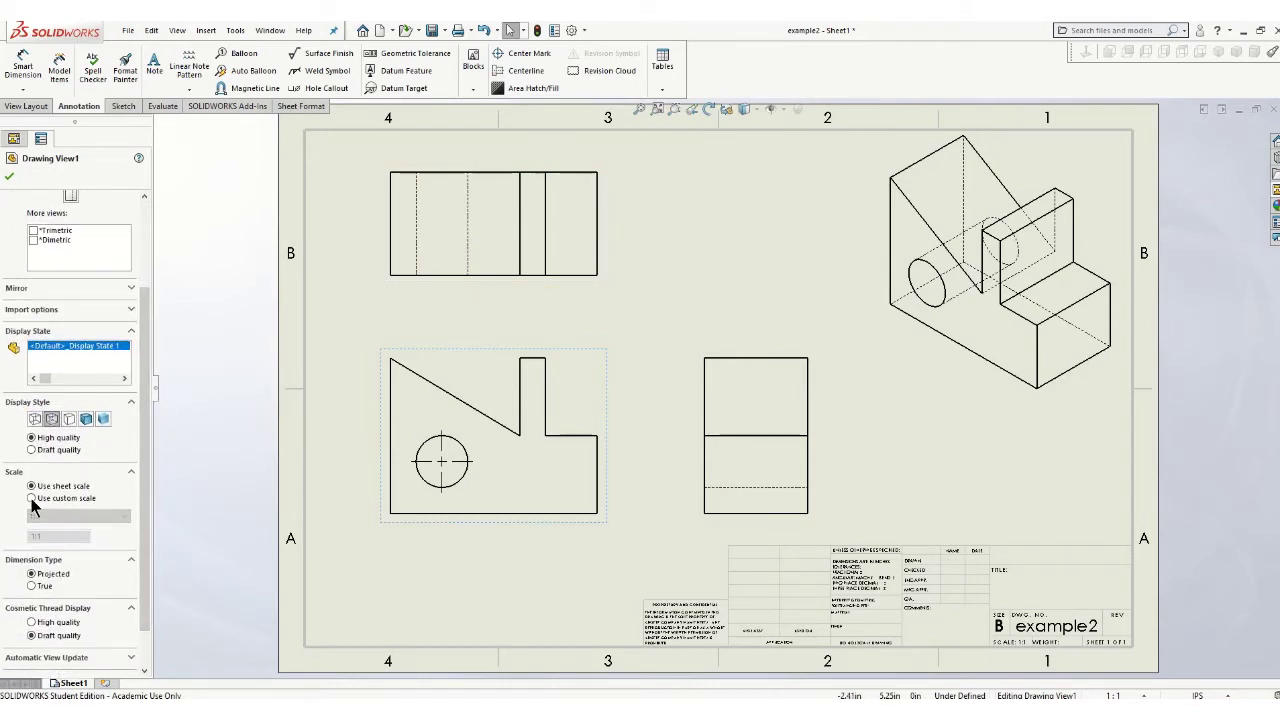
{"action": "left_click", "coordinate": [32, 498]}
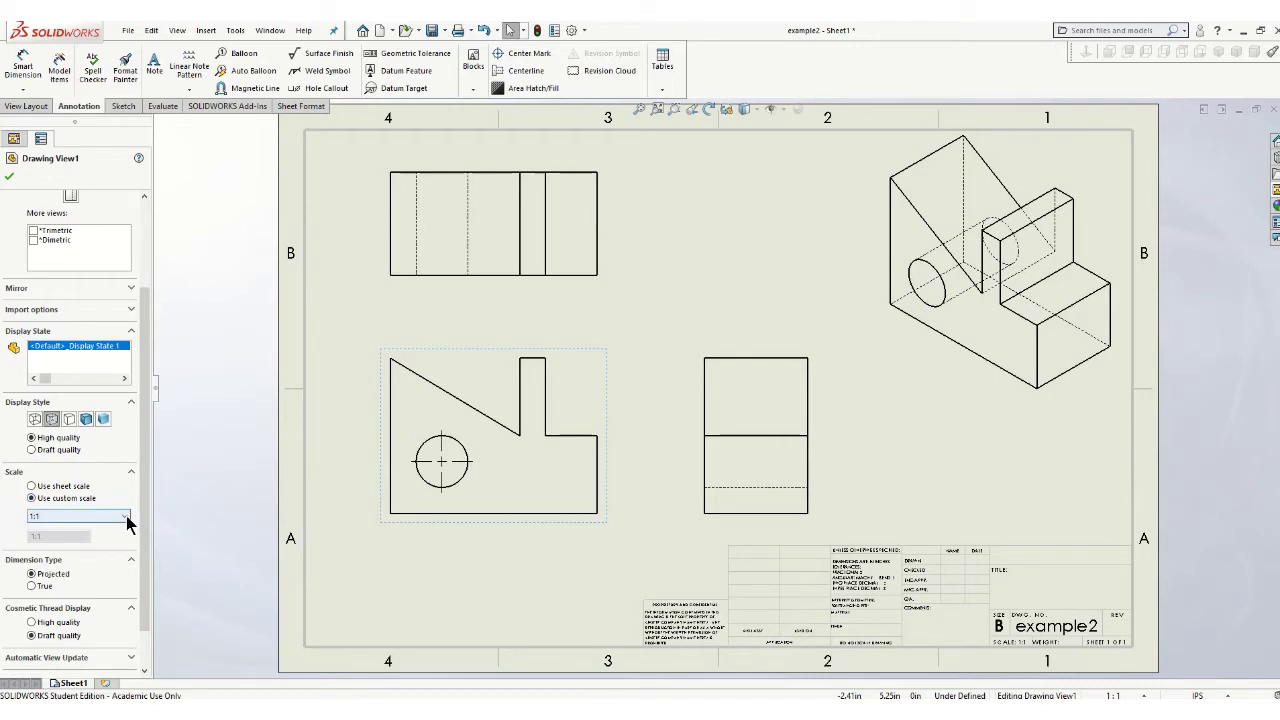
{"action": "left_click", "coordinate": [126, 516]}
{"action": "left_click", "coordinate": [47, 538]}
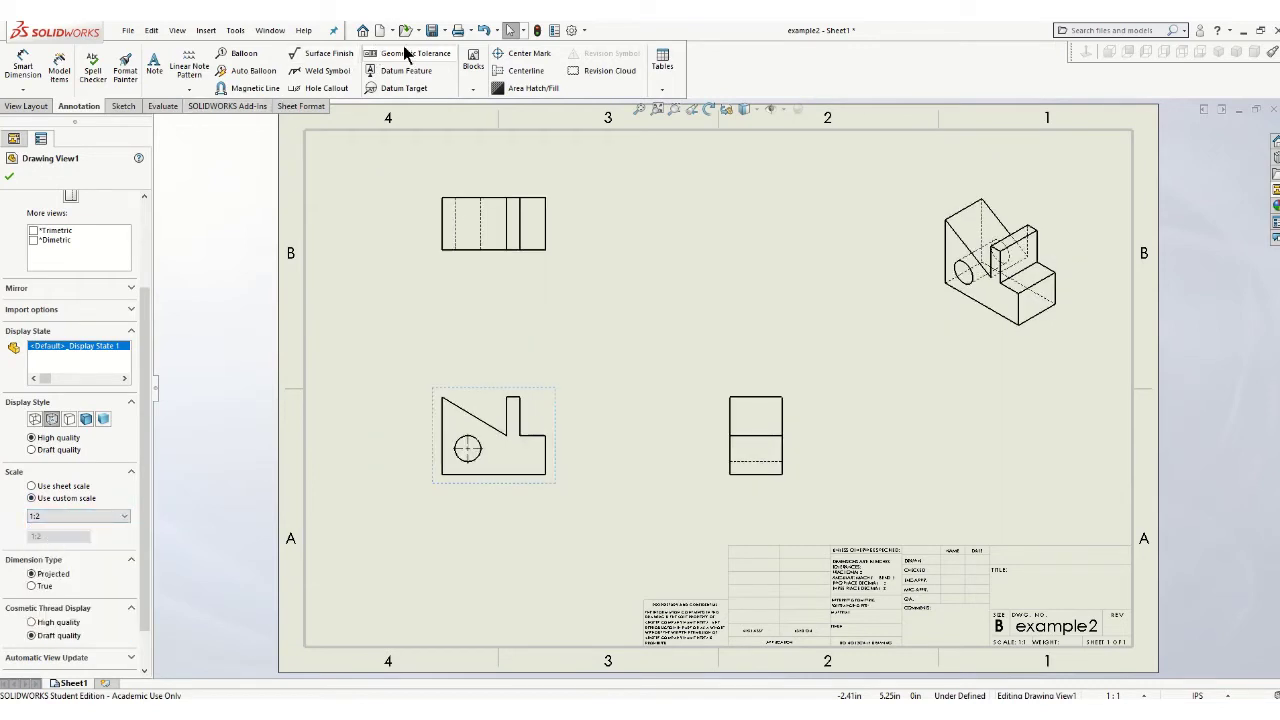
{"action": "left_click", "coordinate": [484, 33]}
Undo the three stray view movements
{"action": "left_click", "coordinate": [484, 33]}
{"action": "left_click", "coordinate": [484, 33]}
{"action": "left_click", "coordinate": [484, 33]}
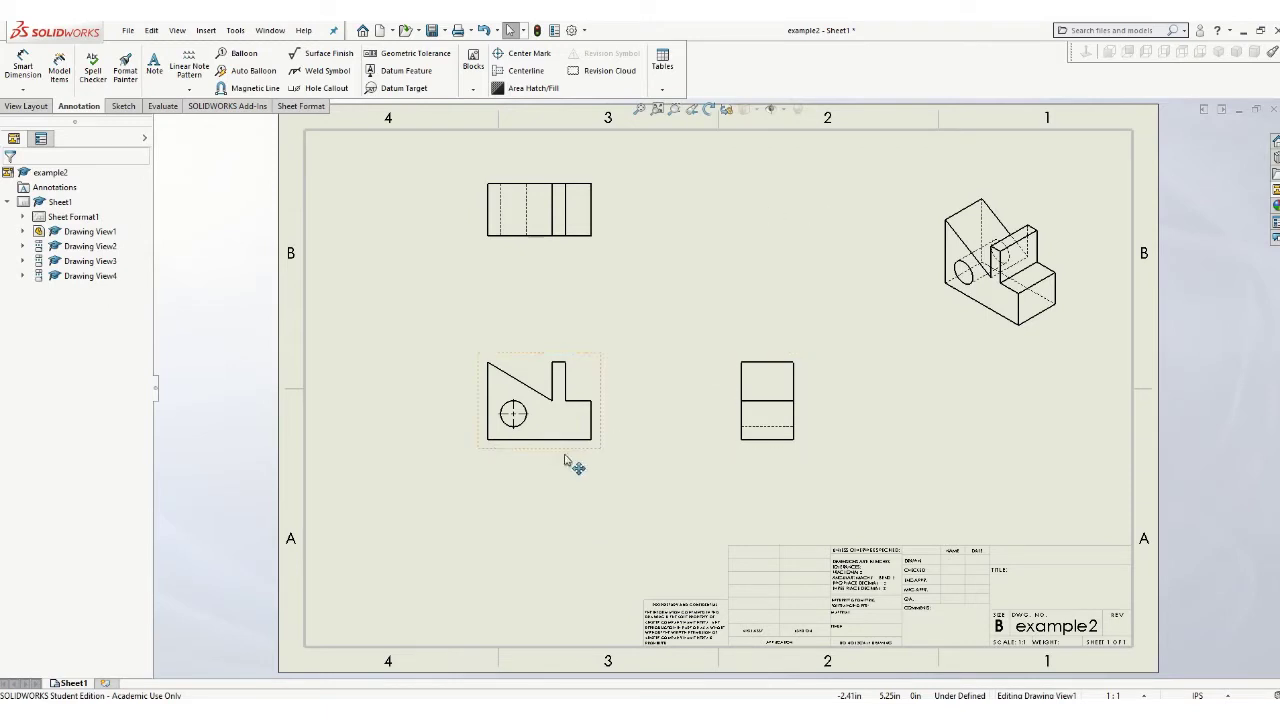
Set the isometric view (Drawing View4) to Hidden Lines Removed
{"action": "right_click", "coordinate": [988, 337]}
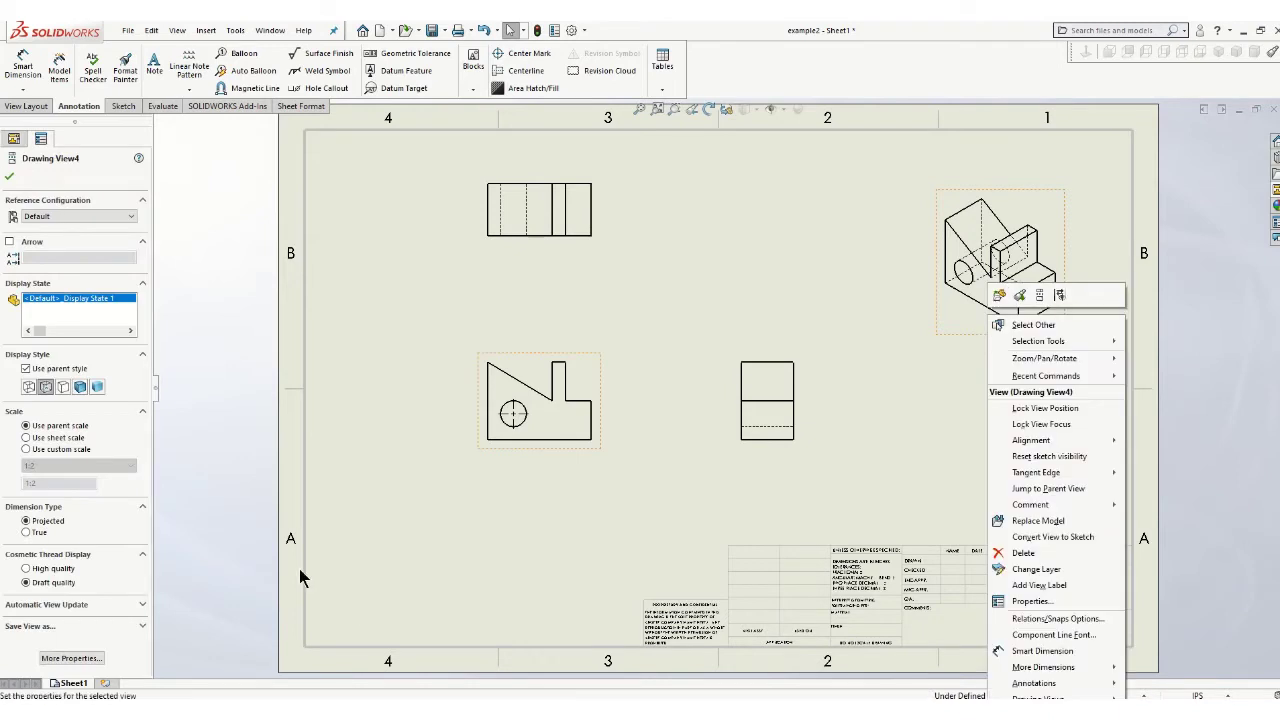
{"action": "left_click", "coordinate": [63, 385]}
{"action": "left_click", "coordinate": [63, 385]}
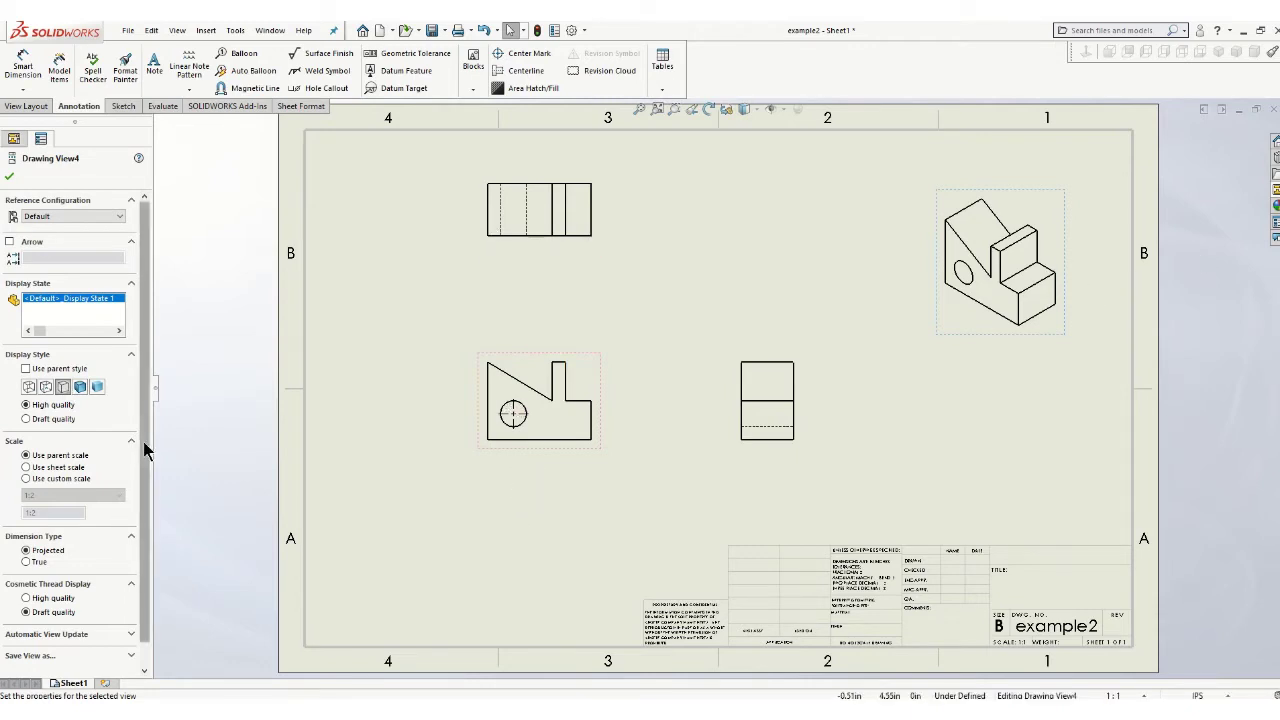
{"action": "left_click", "coordinate": [9, 176]}
Change the front view (Drawing View1) custom scale back to 1:1
{"action": "left_click", "coordinate": [519, 451]}
{"action": "right_click", "coordinate": [519, 451]}
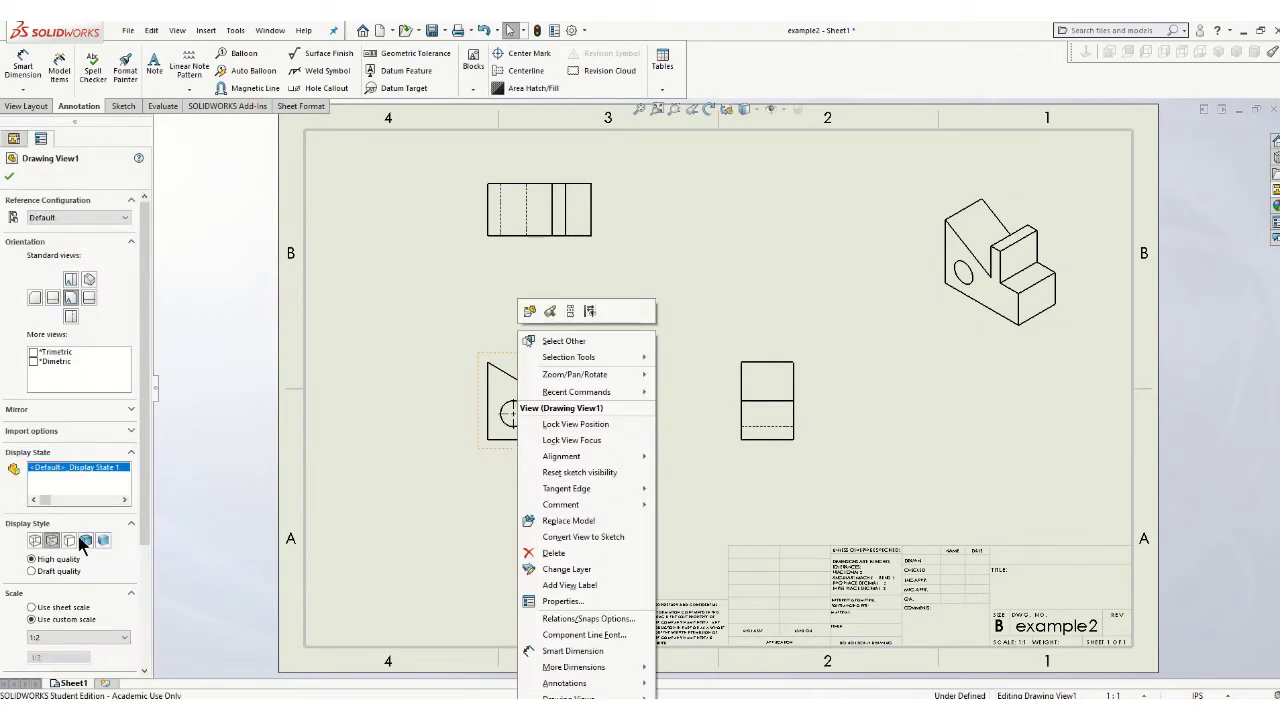
{"action": "left_click", "coordinate": [140, 424]}
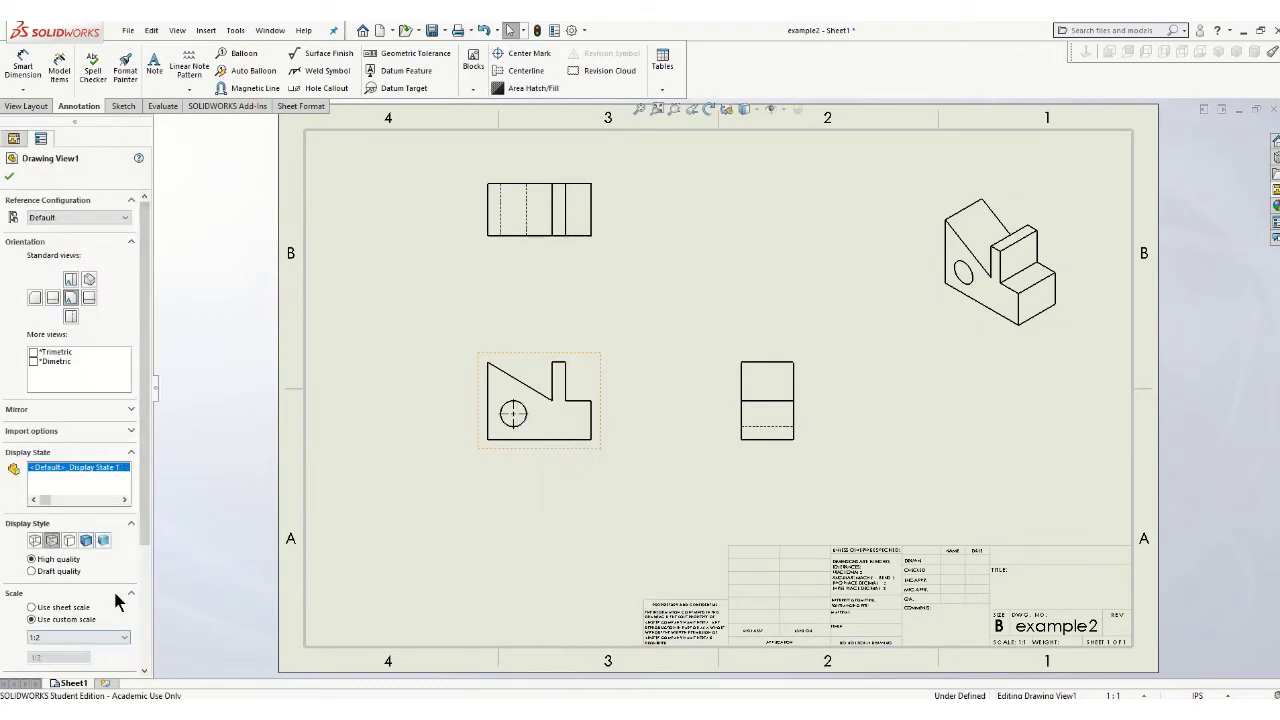
{"action": "scroll", "coordinate": [147, 541], "scroll_direction": "down", "scroll_amount": 3}
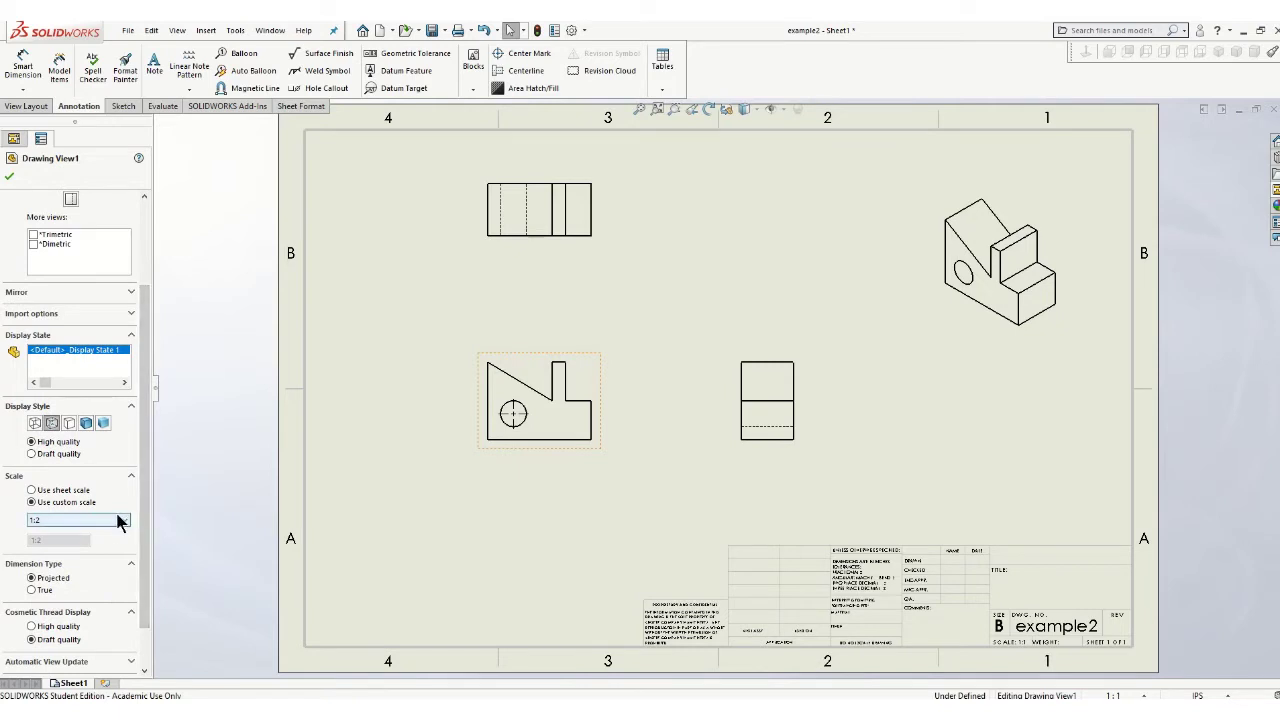
{"action": "left_click", "coordinate": [78, 520]}
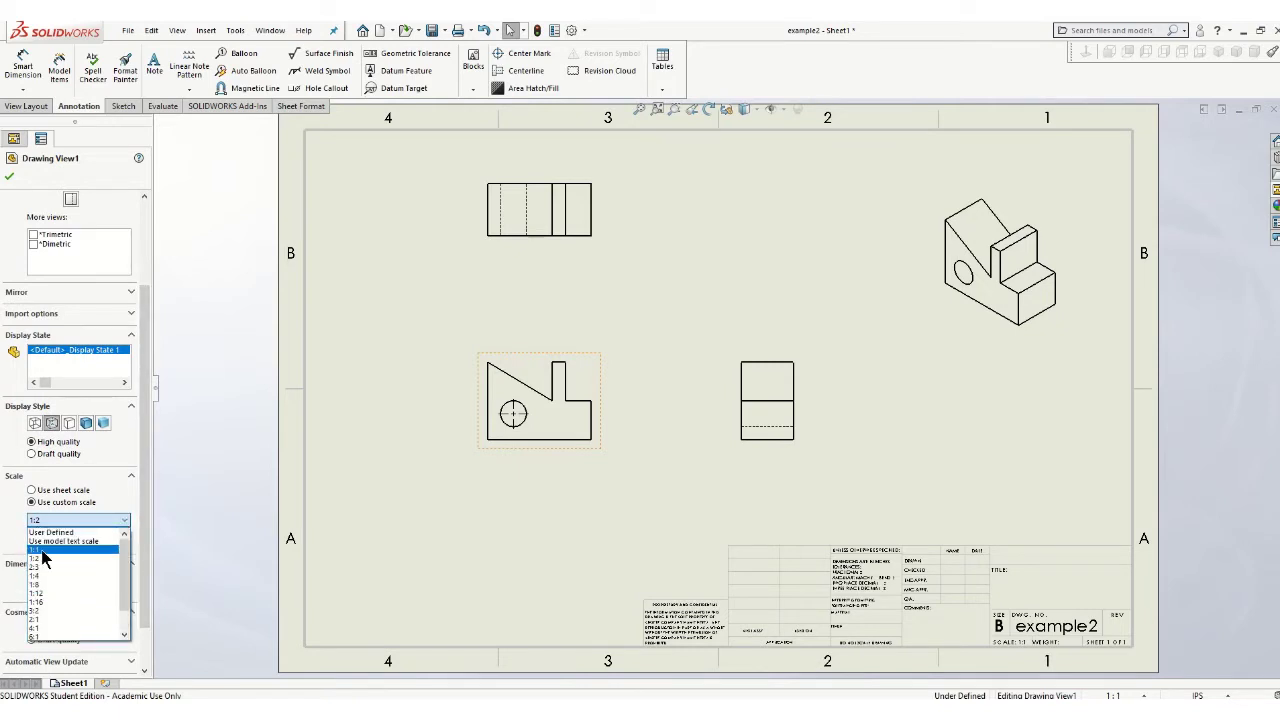
{"action": "left_click", "coordinate": [44, 558]}
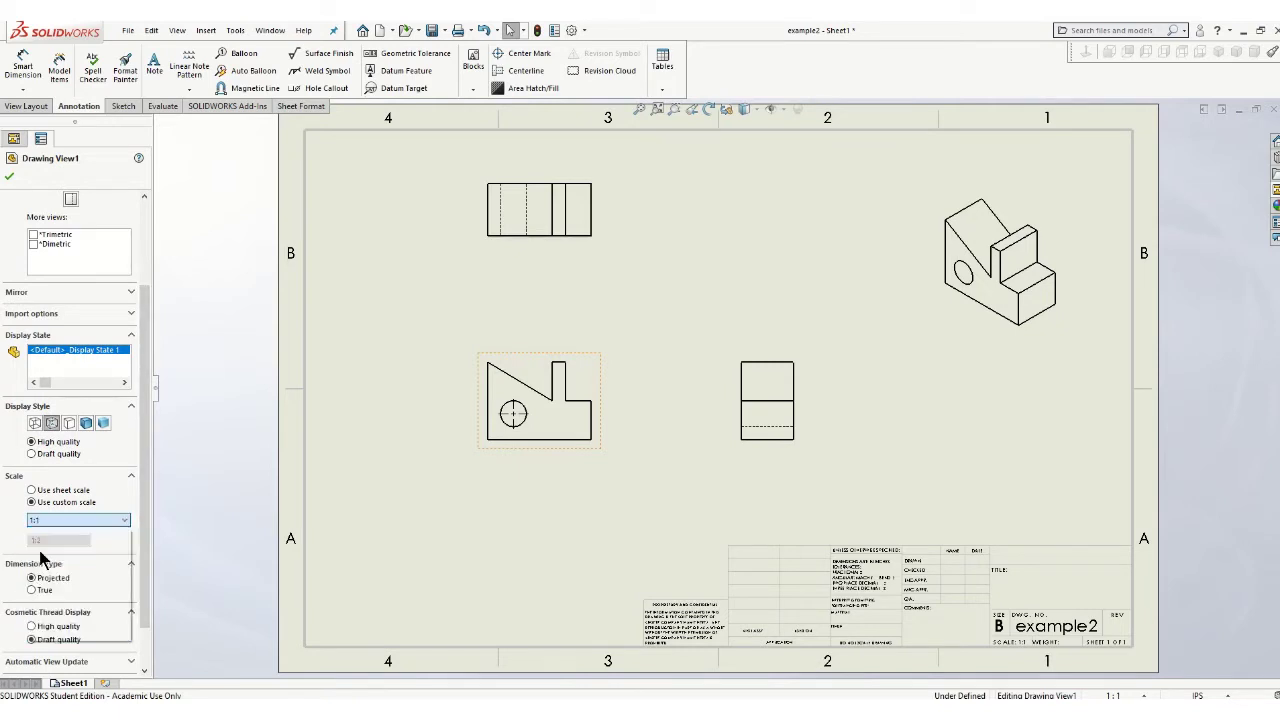
{"action": "left_click", "coordinate": [10, 177]}
Shift the front and top views left and down, lower the top view, and nudge the right view left
{"action": "mouse_move", "coordinate": [522, 492]}
{"action": "left_mouse_down"}
{"action": "mouse_move", "coordinate": [491, 523]}
{"action": "mouse_move", "coordinate": [482, 513]}
{"action": "left_mouse_up"}
{"action": "left_click_drag", "start_coordinate": [476, 278], "coordinate": [478, 296]}
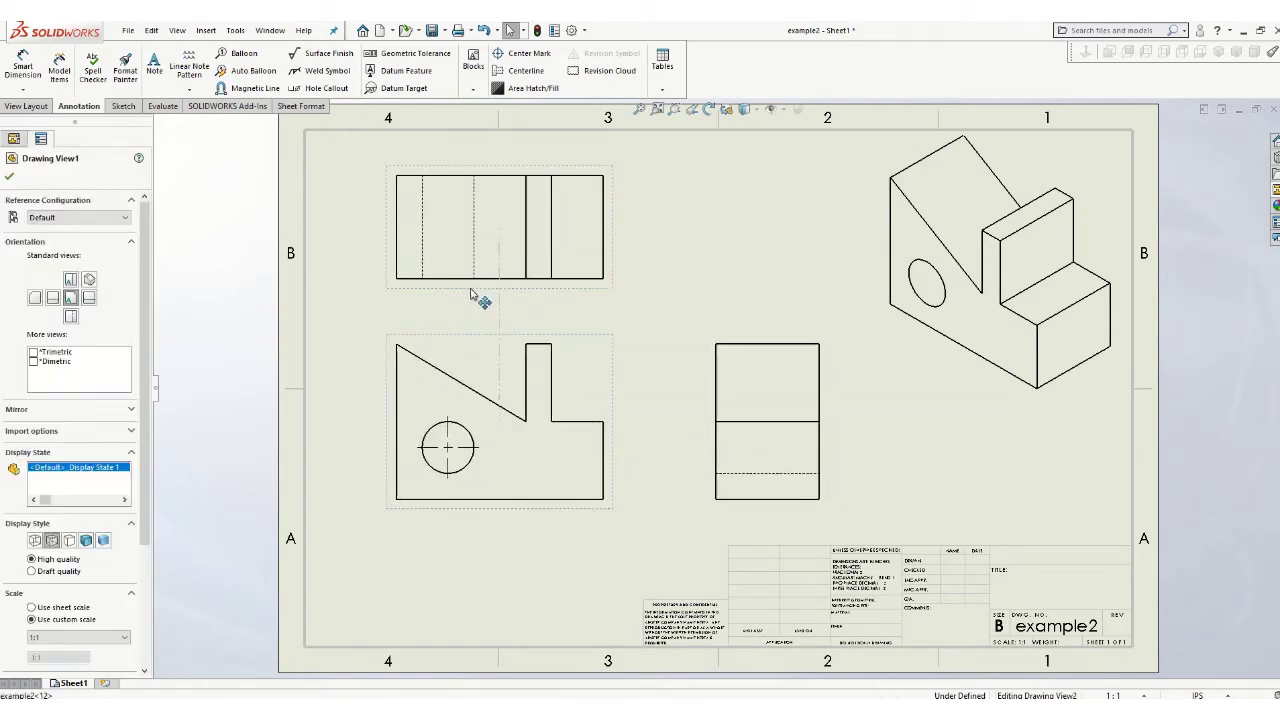
{"action": "left_click_drag", "start_coordinate": [785, 503], "coordinate": [762, 503]}
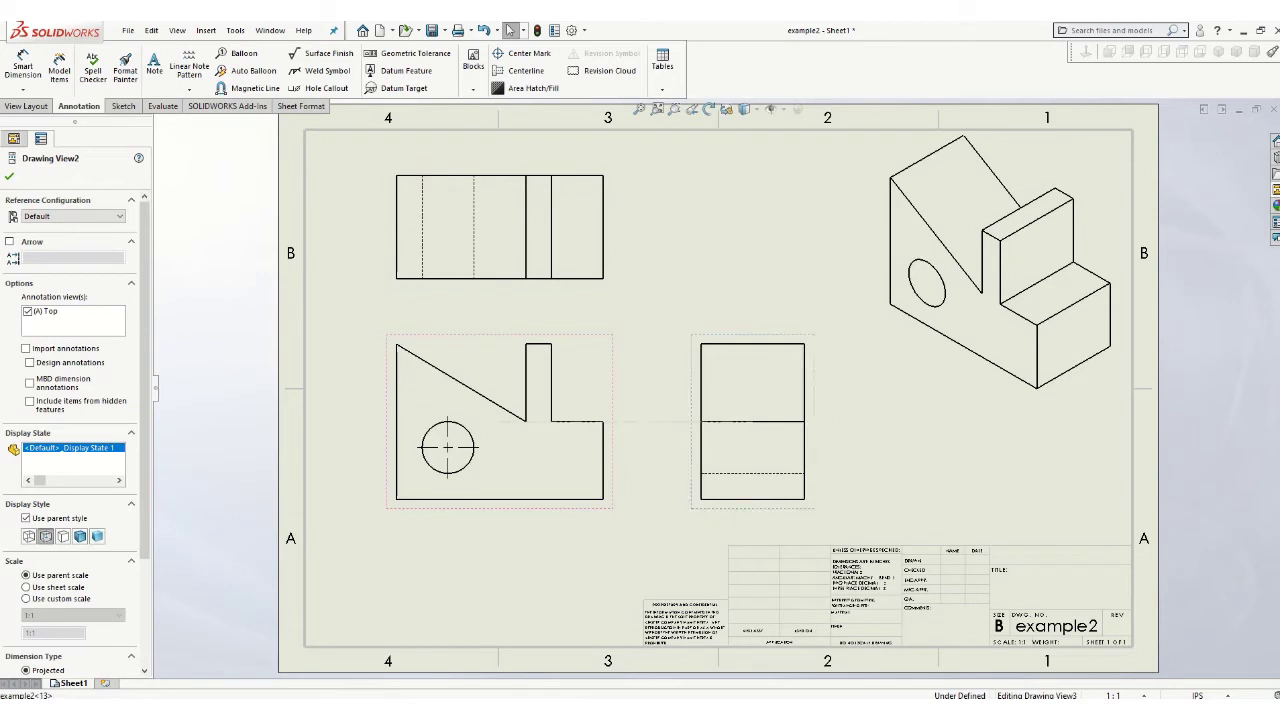
{"action": "left_click", "coordinate": [9, 176]}
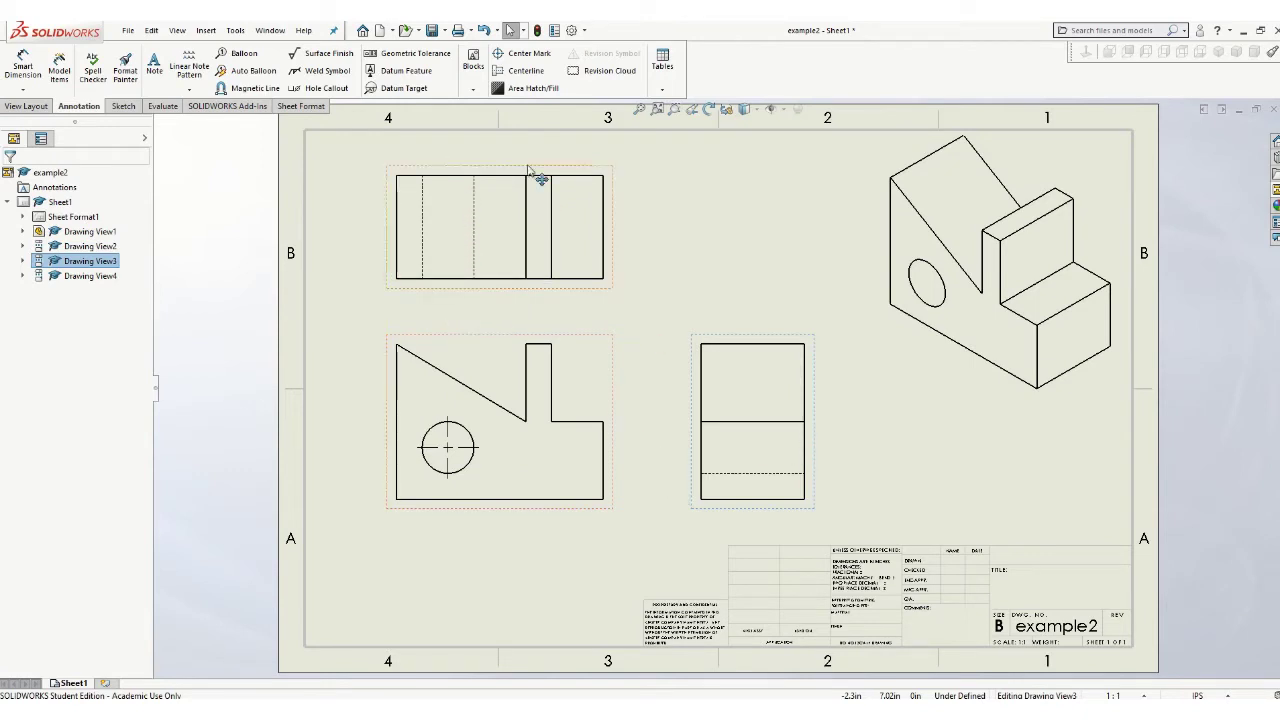
Add centerlines to the right and top views, then undo the top-view centerline
{"action": "left_click", "coordinate": [530, 72]}
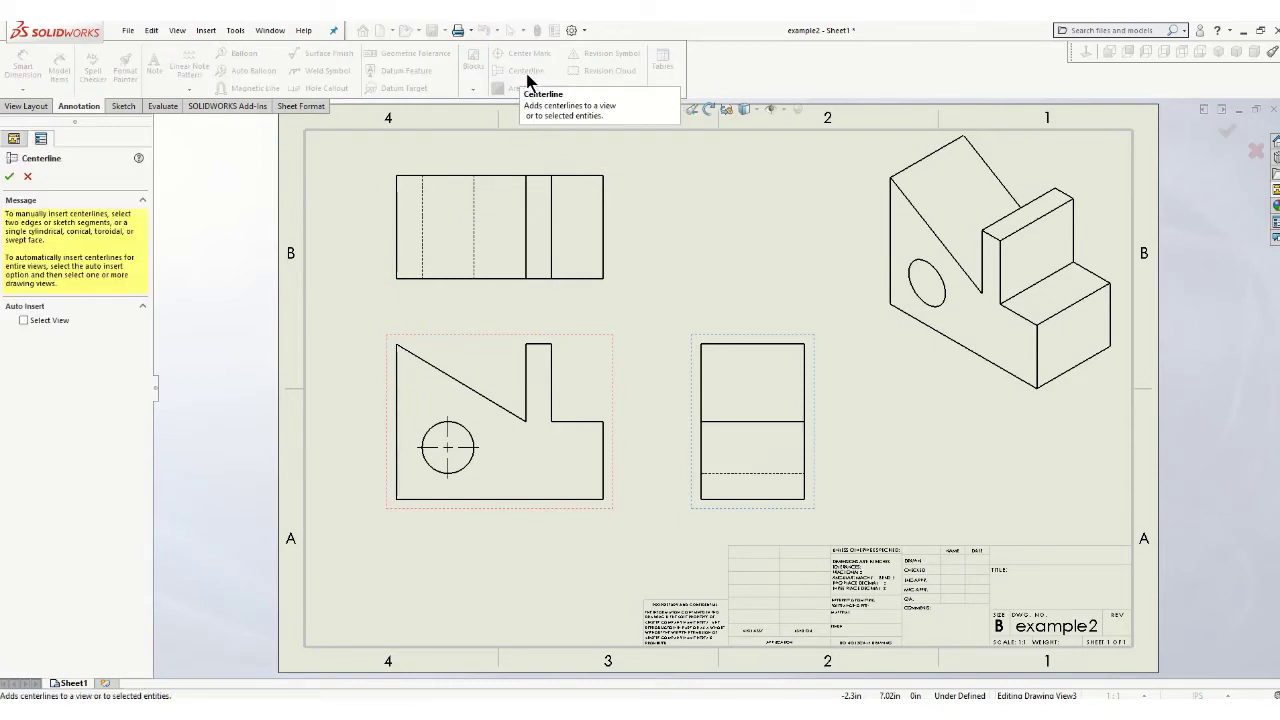
{"action": "left_click", "coordinate": [422, 232]}
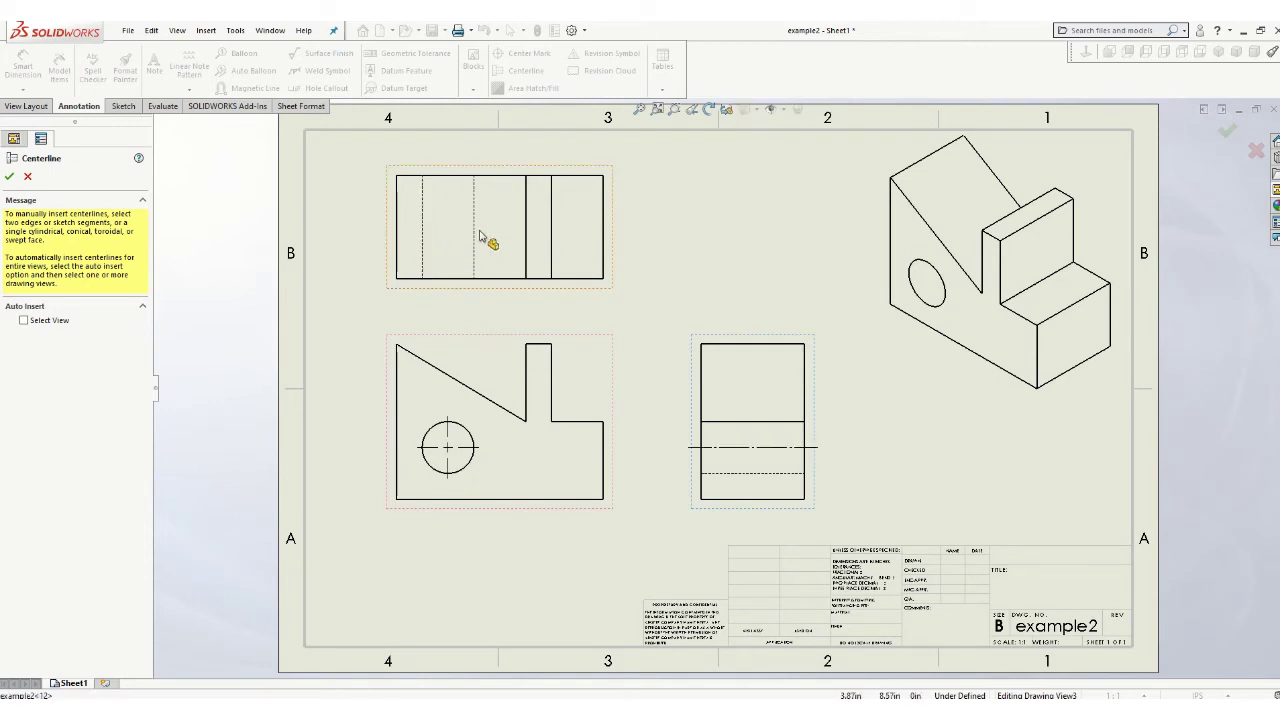
{"action": "left_click", "coordinate": [475, 240]}
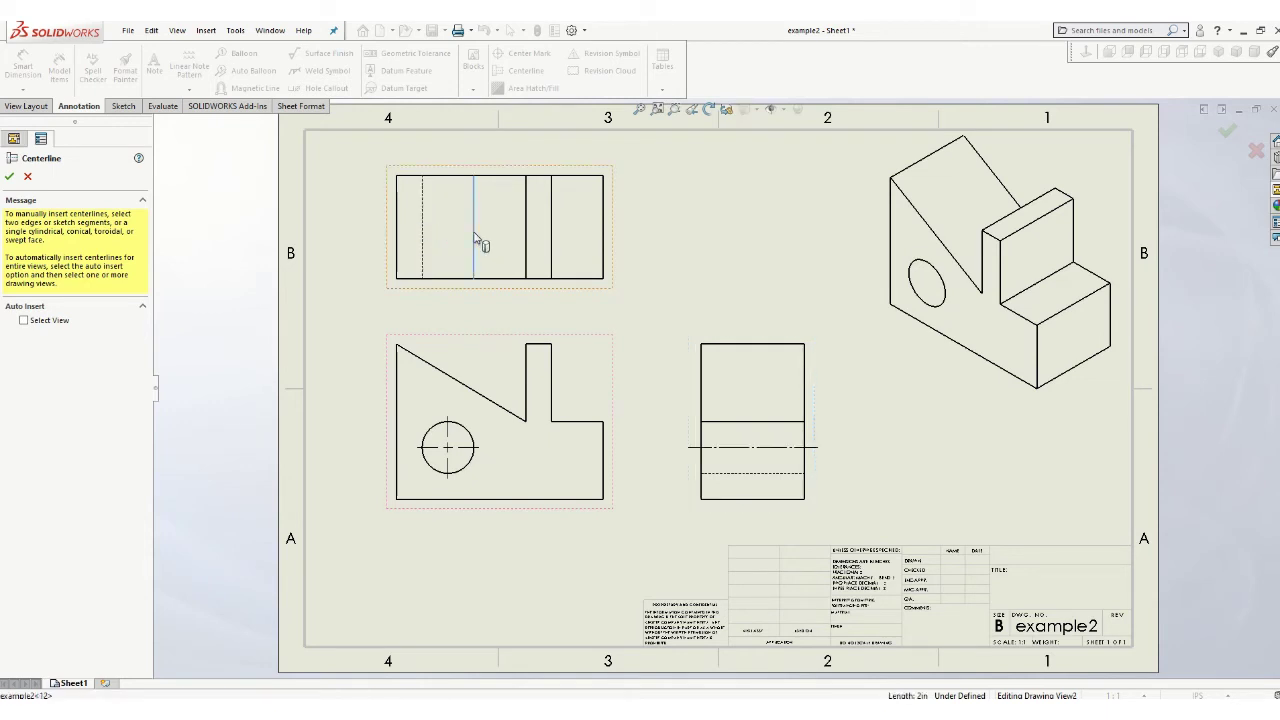
{"action": "left_click", "coordinate": [423, 242]}
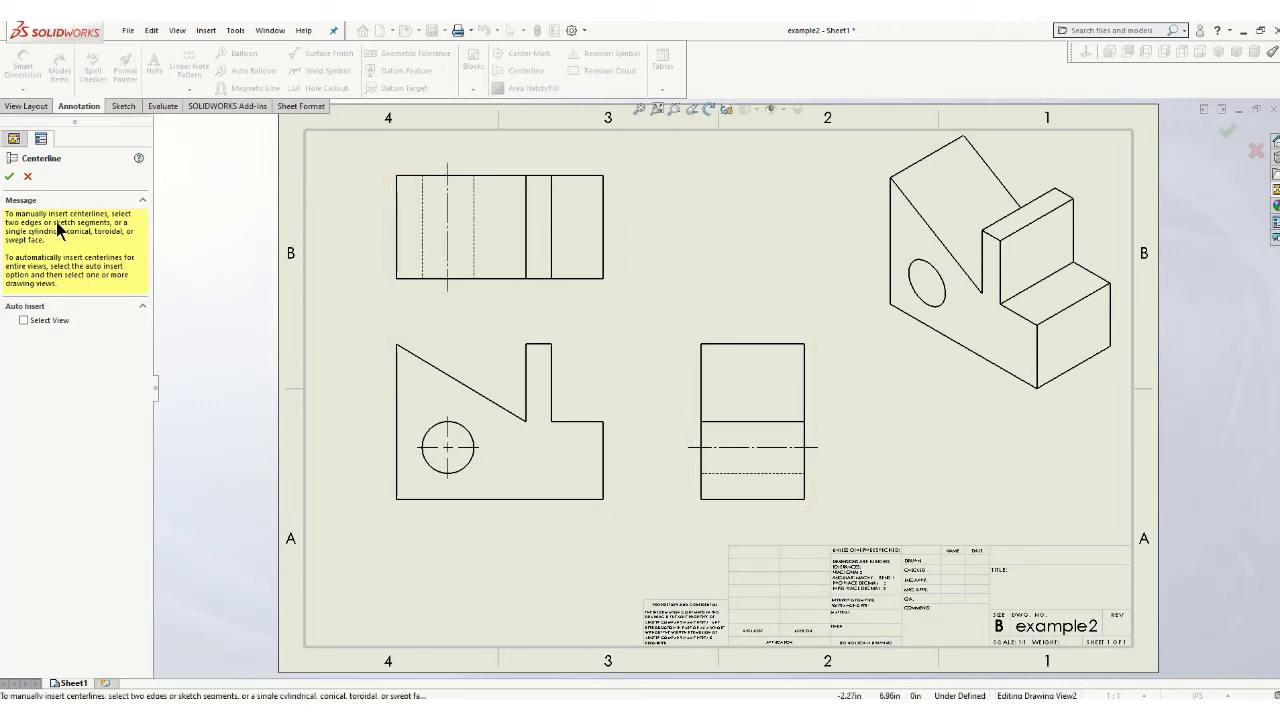
{"action": "left_click", "coordinate": [28, 176]}
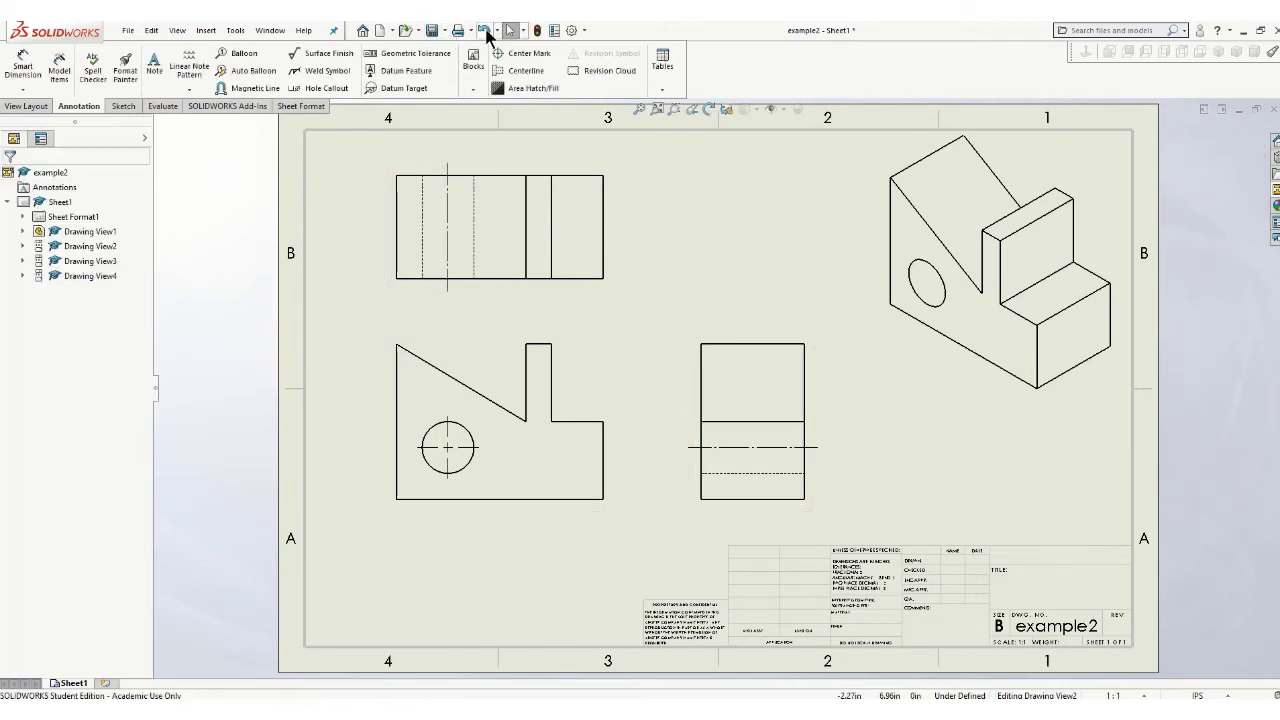
{"action": "left_click", "coordinate": [486, 31]}
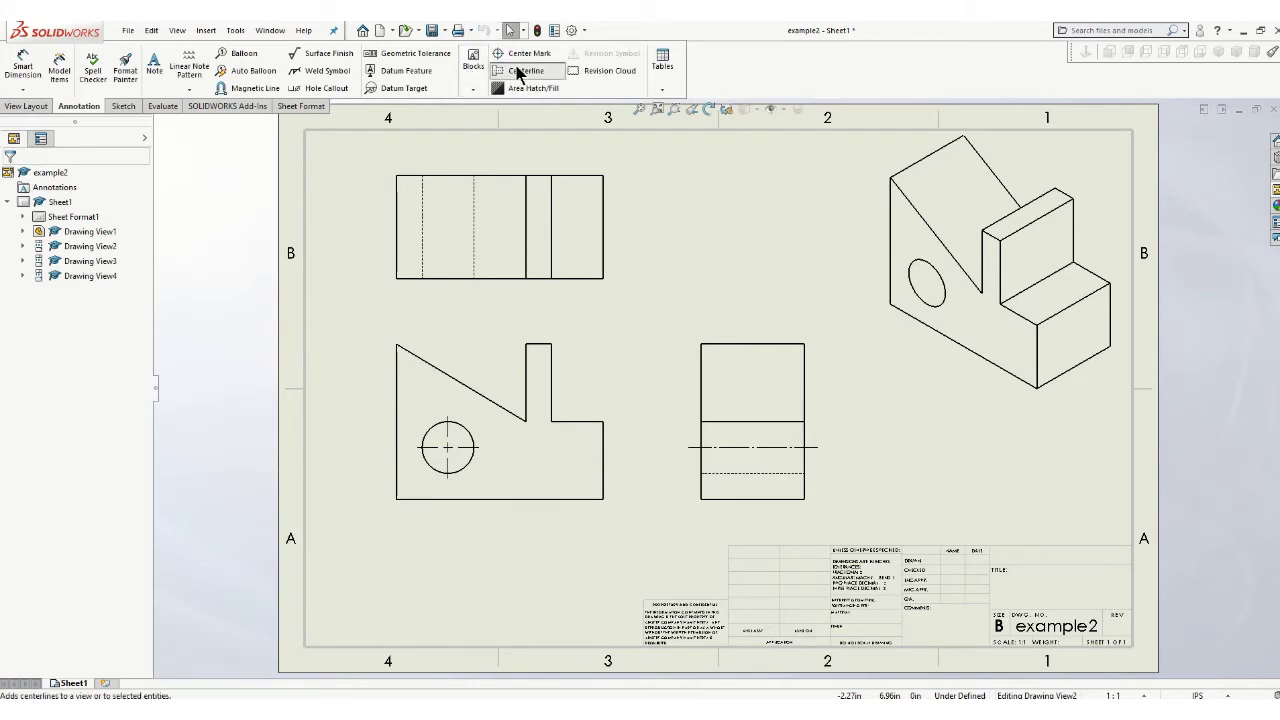
Insert a centerline through the whole top view using Select View
{"action": "left_click", "coordinate": [518, 70]}
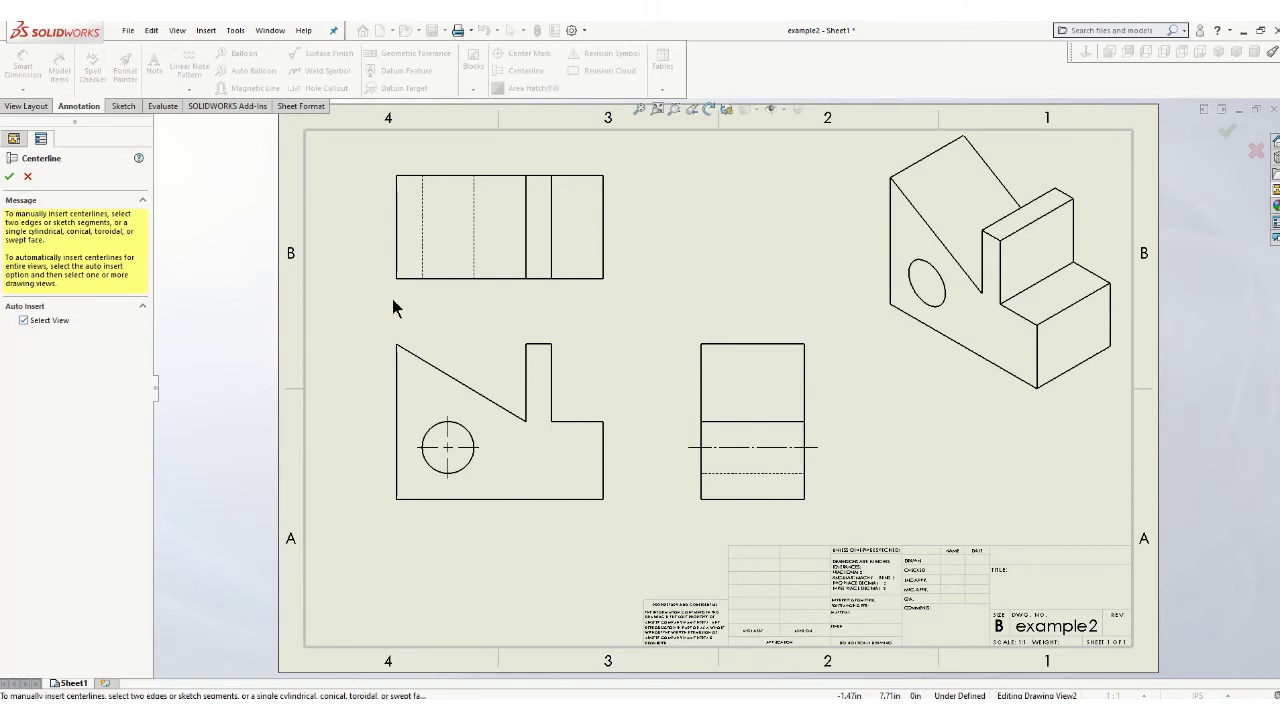
{"action": "left_click", "coordinate": [450, 296]}
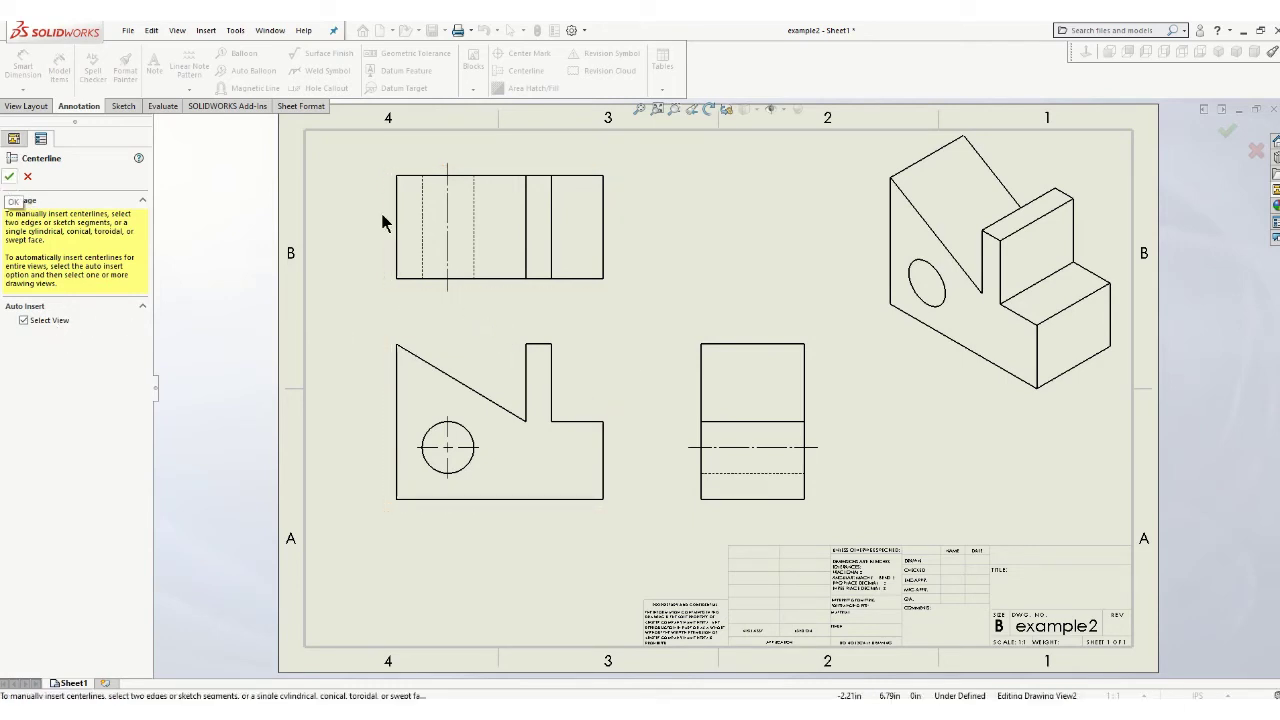
{"action": "left_click", "coordinate": [10, 178]}
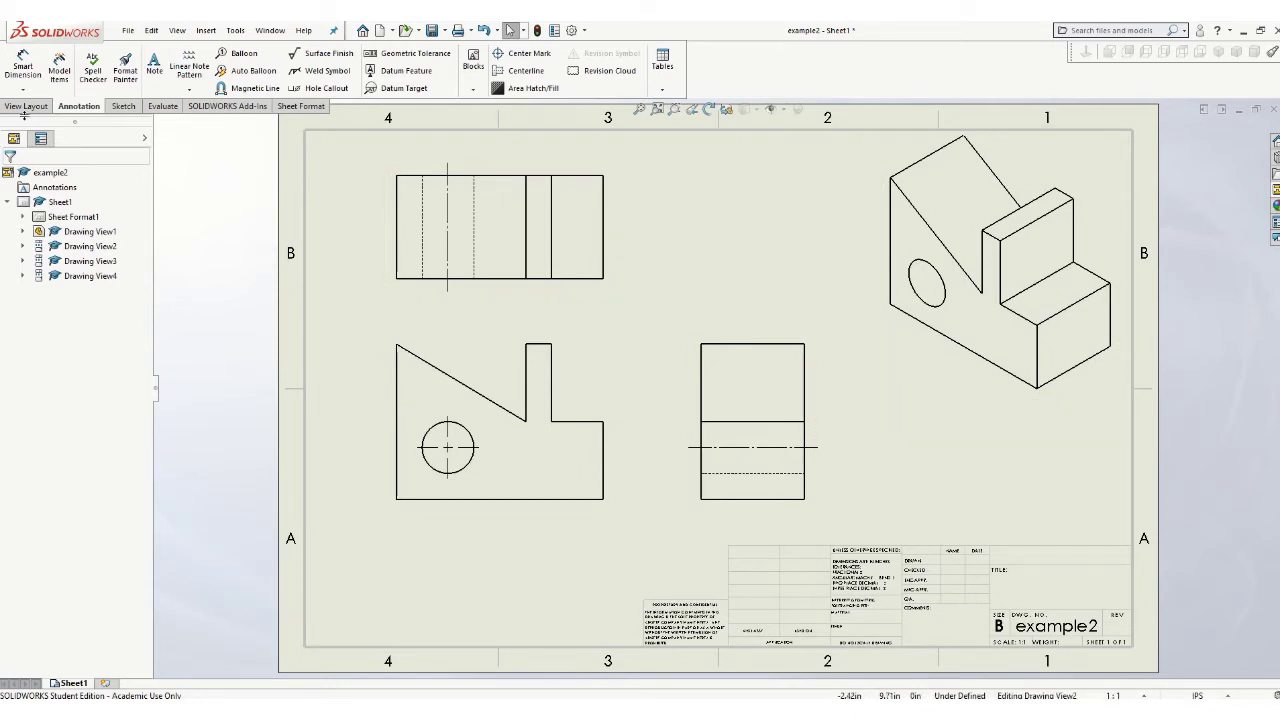
Add a 3.00 vertical height dimension to the left of the front view
{"action": "left_click", "coordinate": [24, 72]}
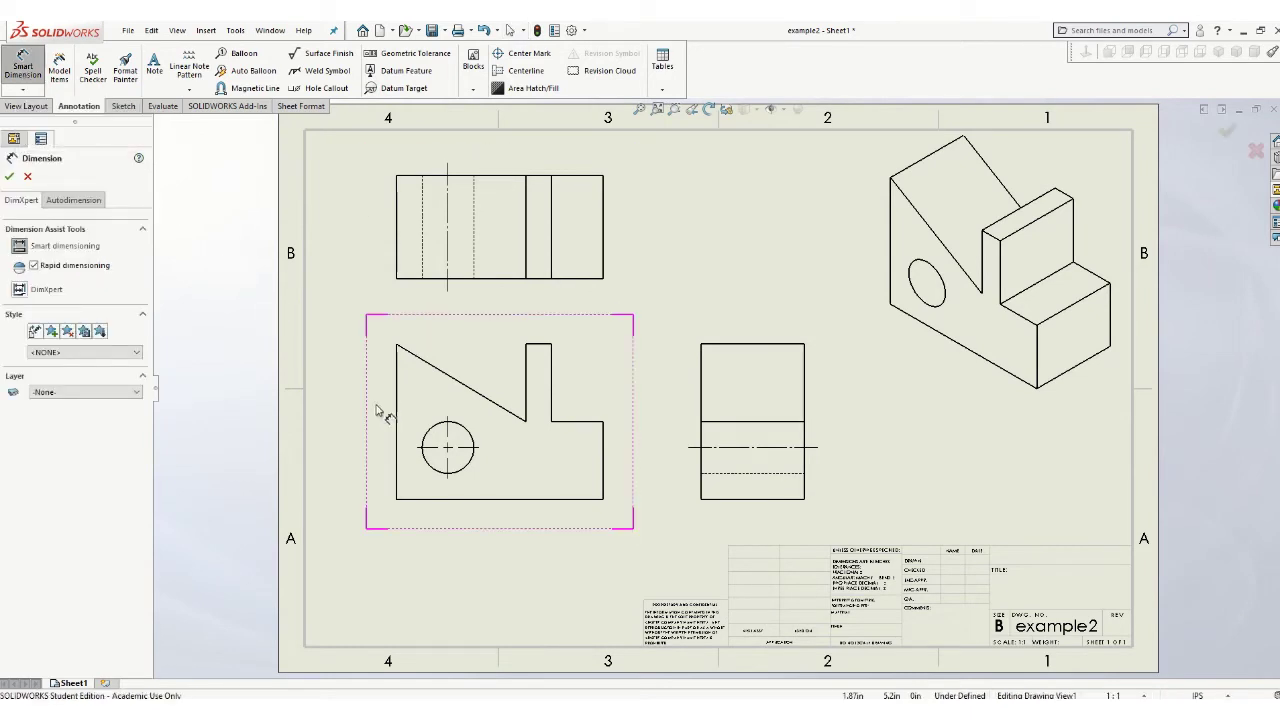
{"action": "left_click", "coordinate": [397, 412]}
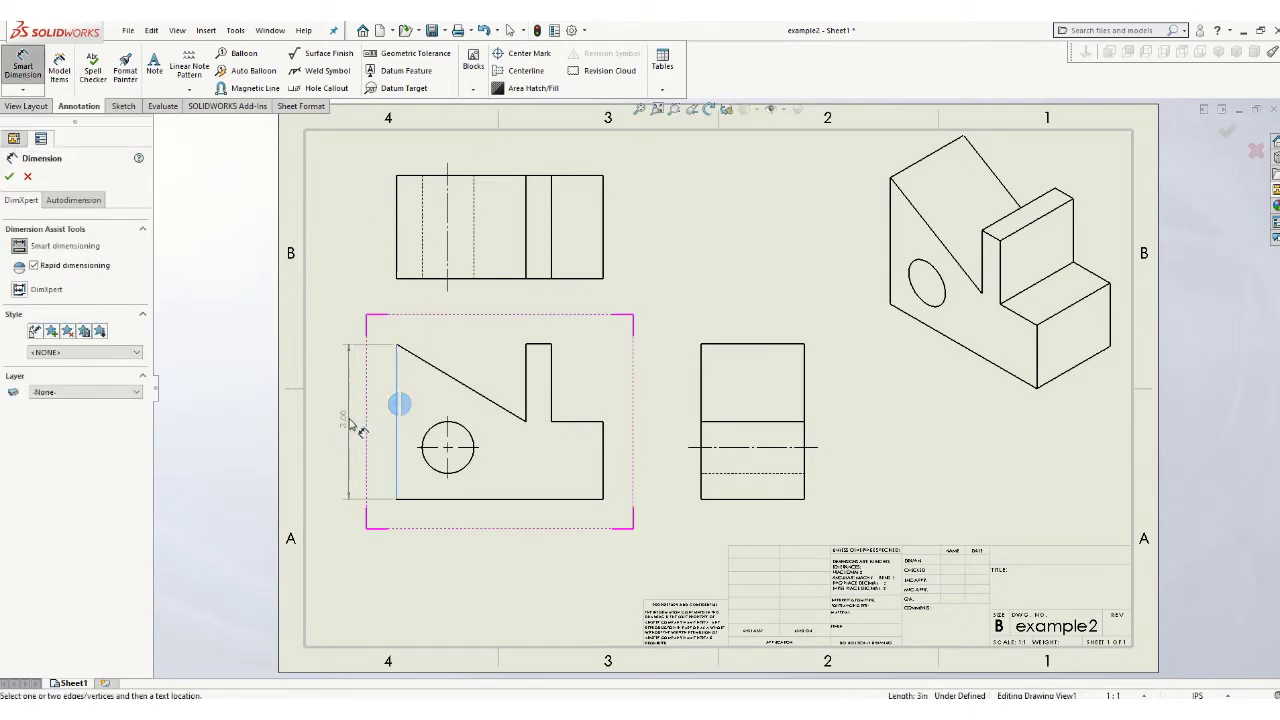
{"action": "left_click", "coordinate": [345, 430]}
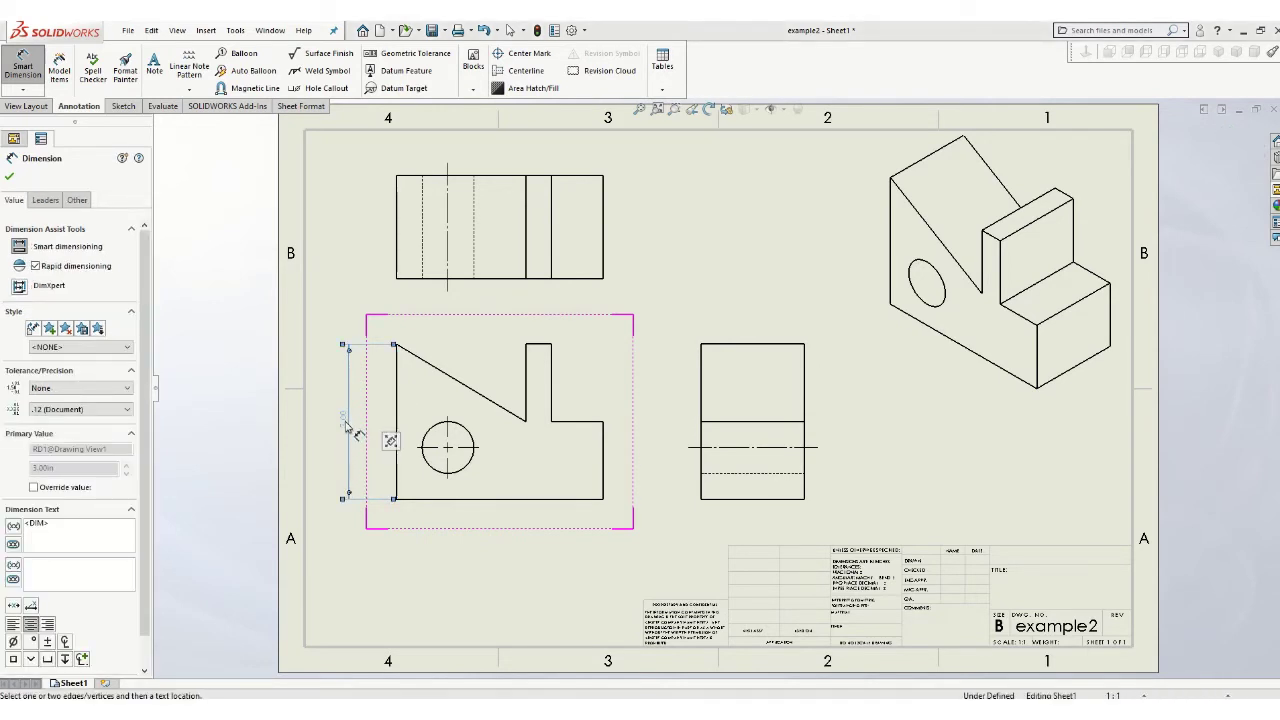
{"action": "left_click", "coordinate": [10, 178]}
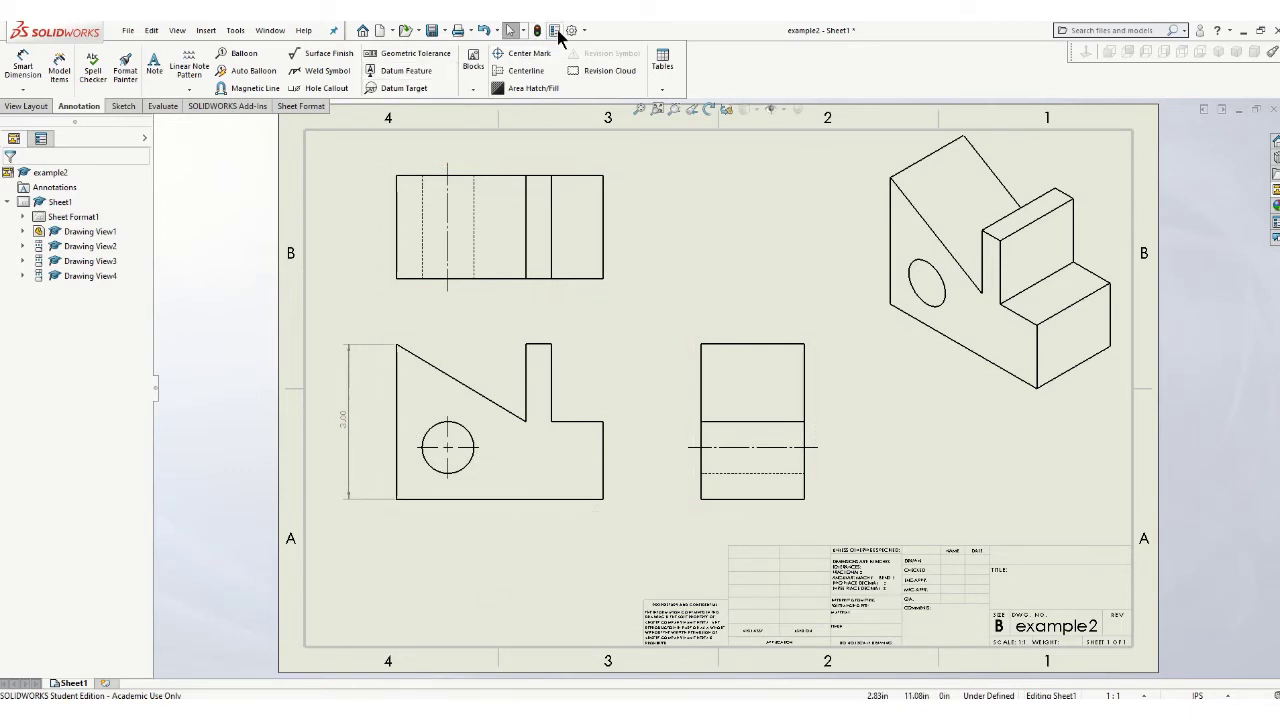
{"action": "left_click", "coordinate": [584, 37]}
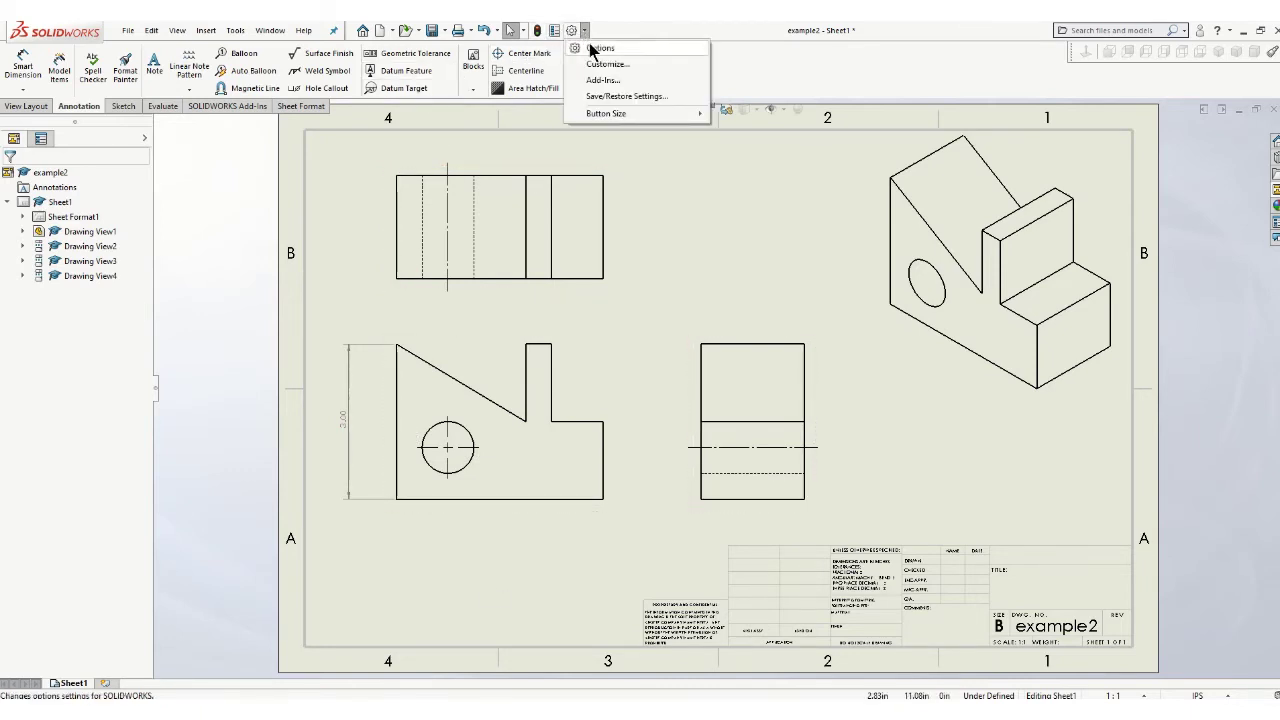
{"action": "left_click", "coordinate": [592, 46]}
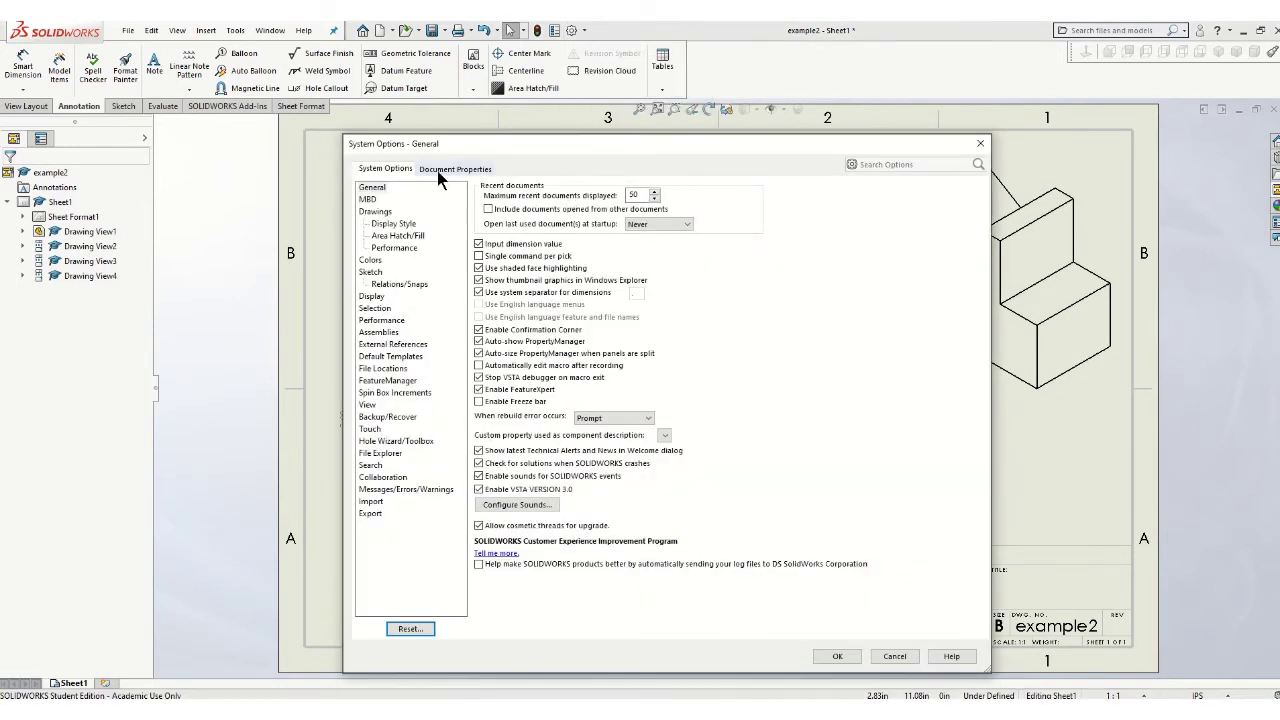
{"action": "left_click", "coordinate": [440, 172]}
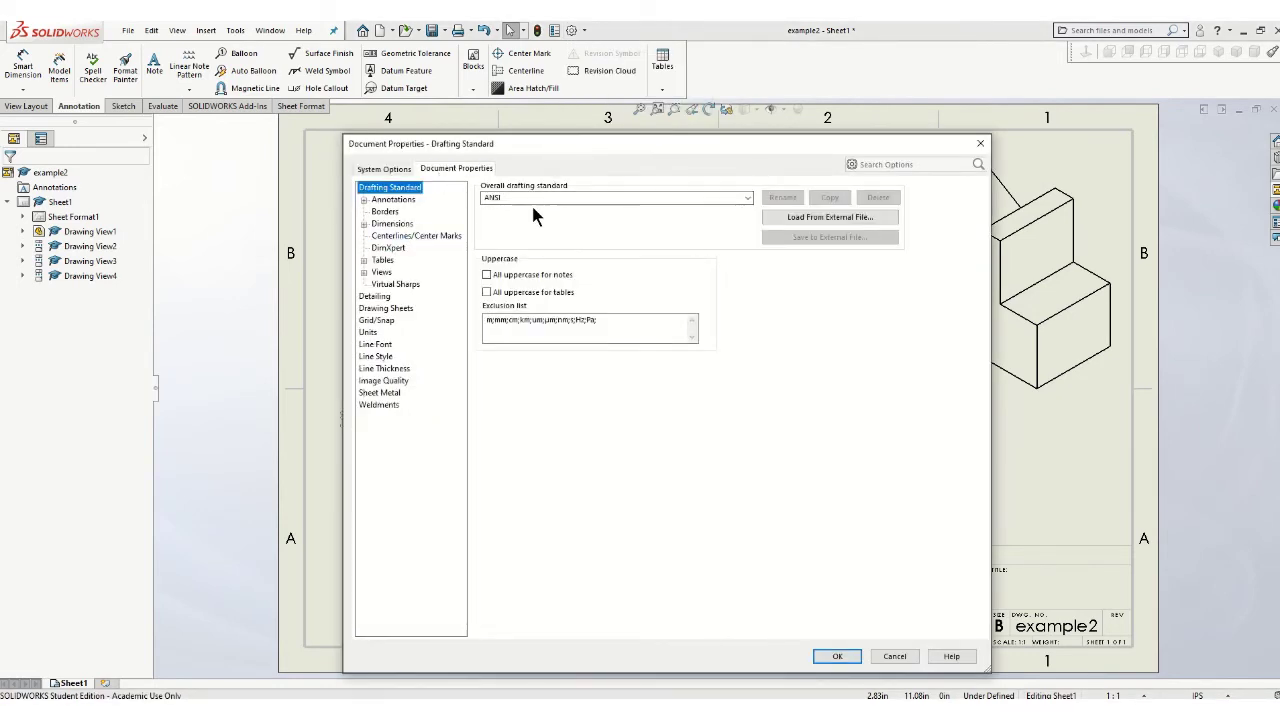
{"action": "left_click", "coordinate": [748, 198]}
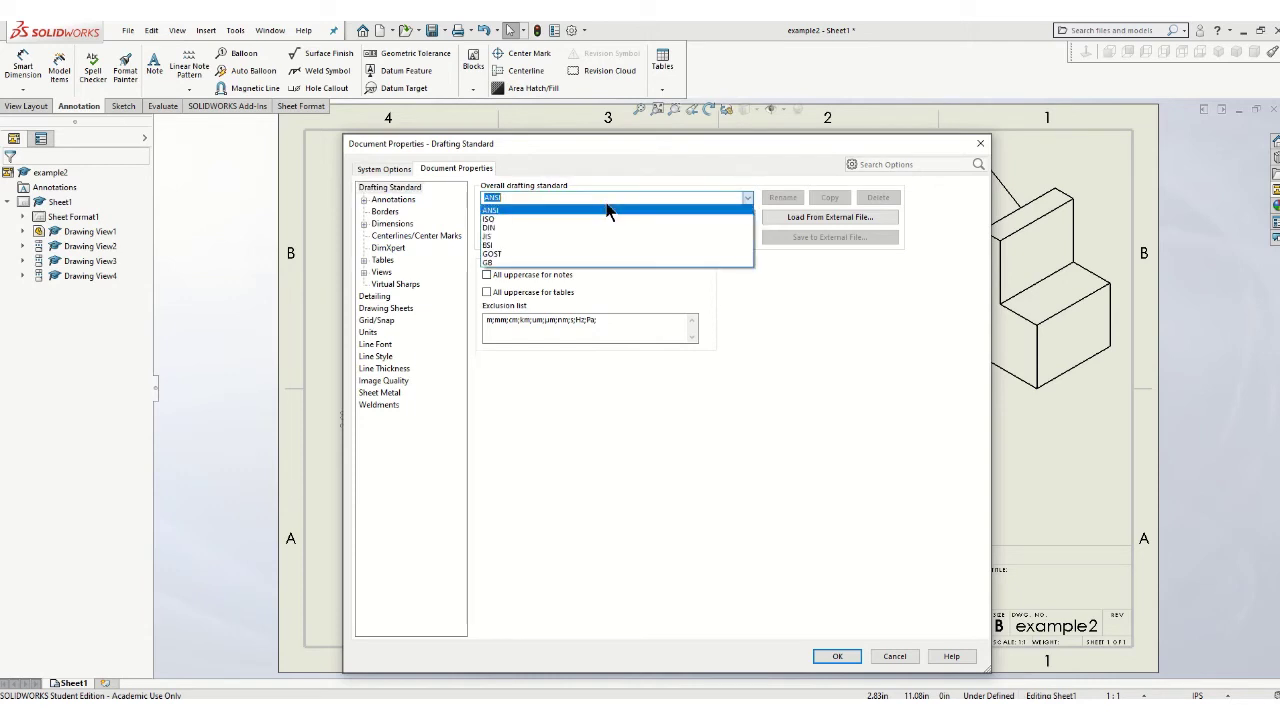
{"action": "left_click", "coordinate": [502, 219]}
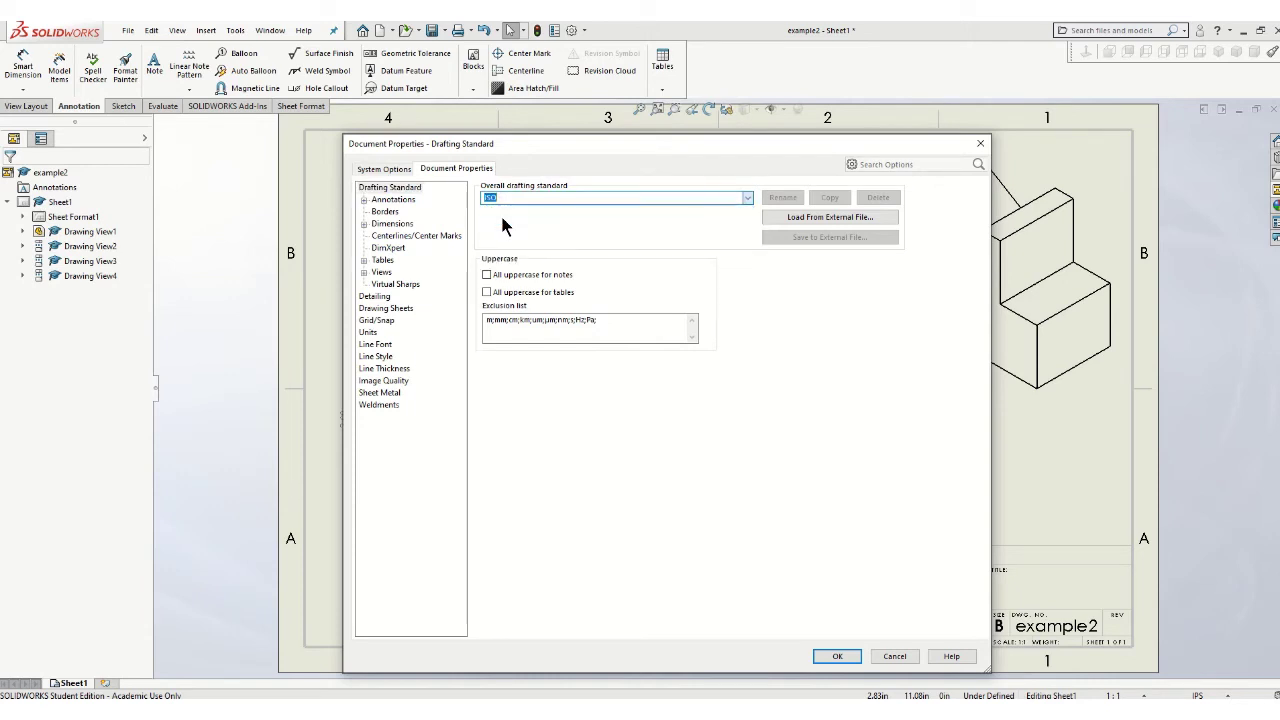
{"action": "left_click", "coordinate": [838, 657]}
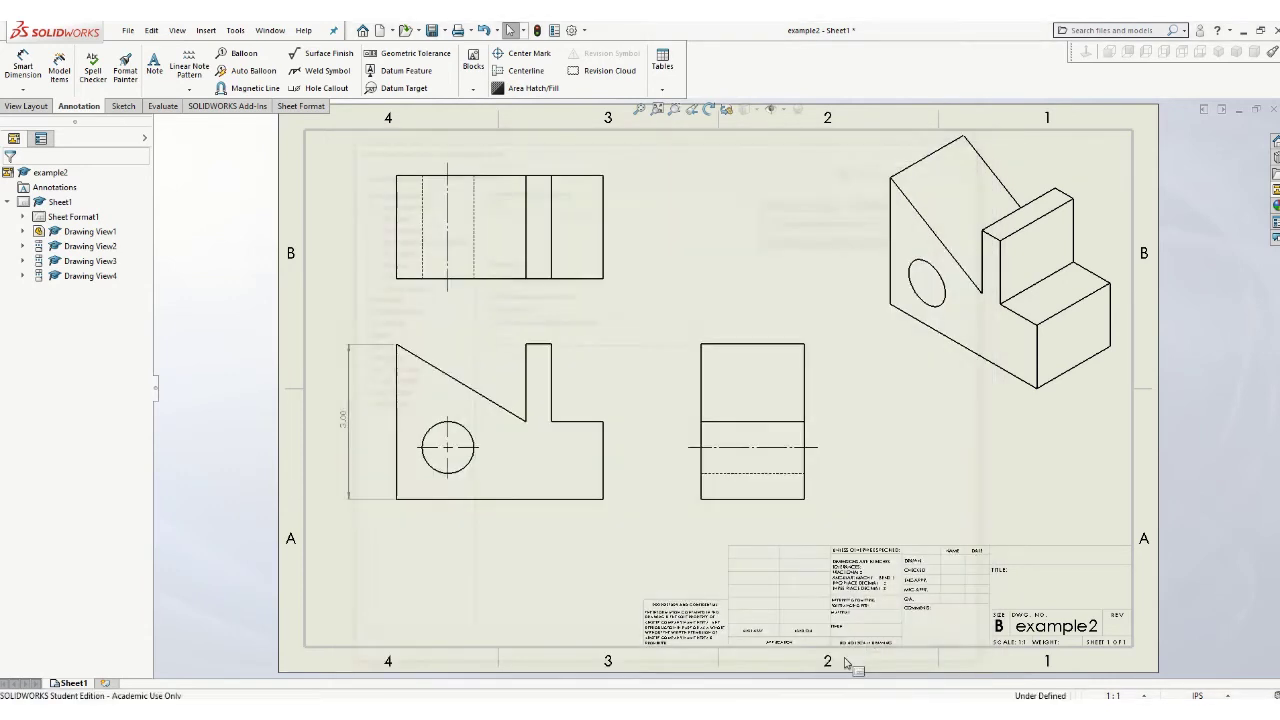
{"action": "left_click", "coordinate": [584, 30]}
{"action": "left_click", "coordinate": [596, 44]}
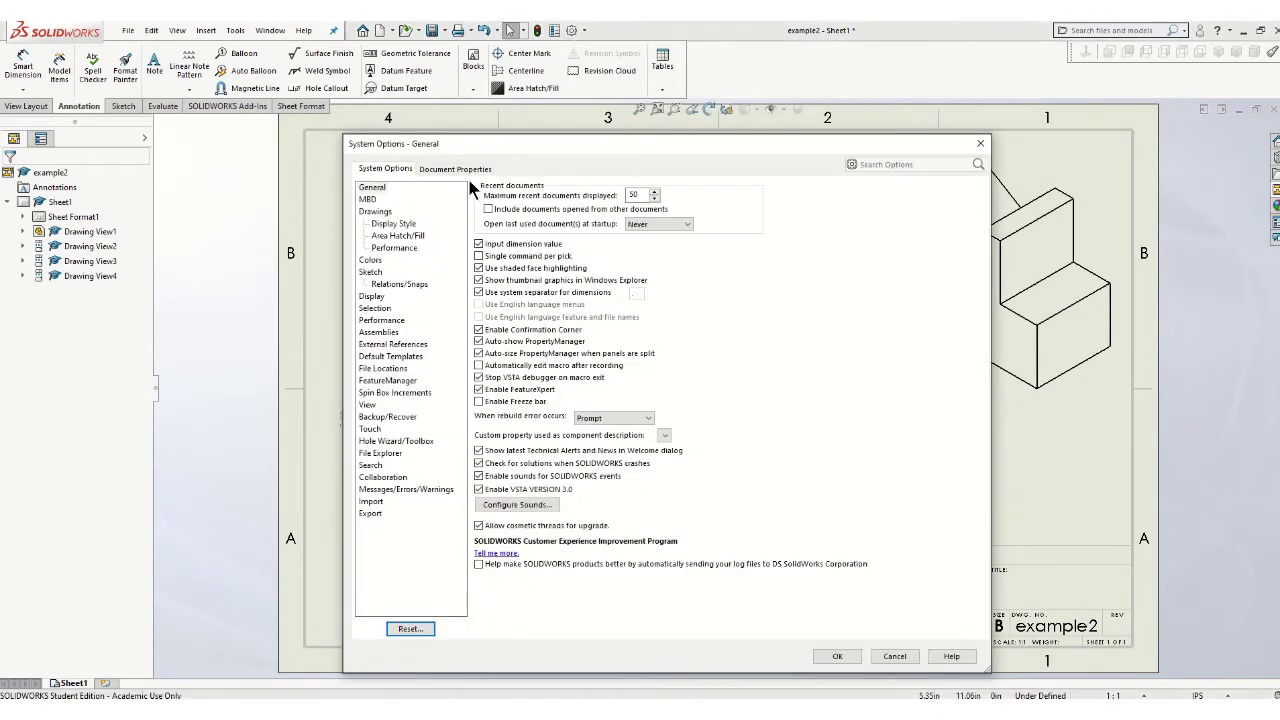
{"action": "left_click", "coordinate": [457, 169]}
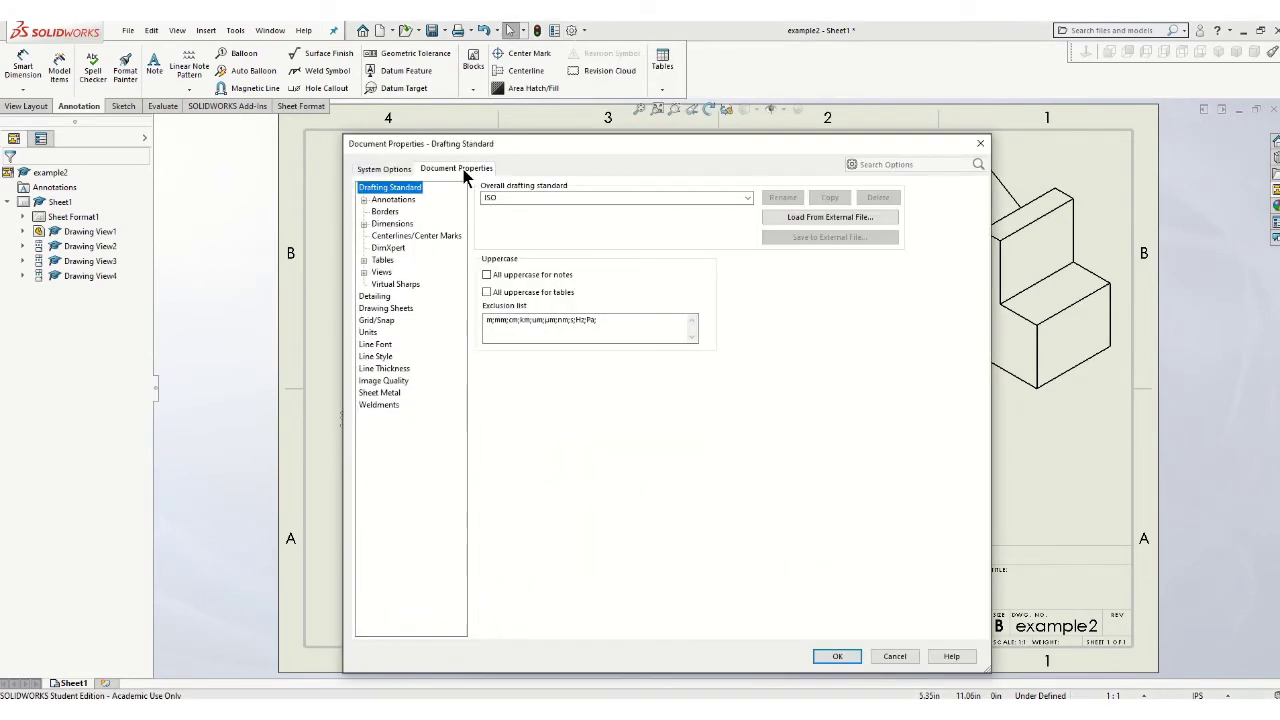
{"action": "left_click", "coordinate": [747, 197]}
{"action": "left_click", "coordinate": [497, 209]}
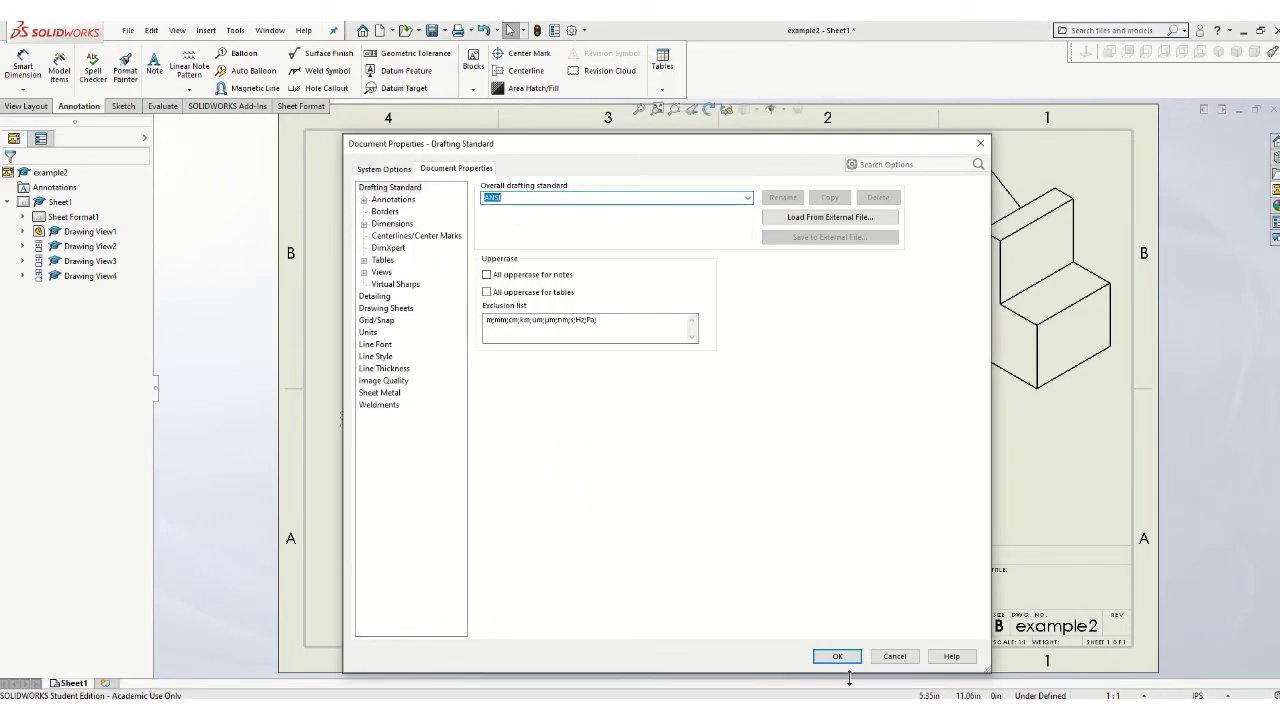
{"action": "left_click", "coordinate": [836, 656]}
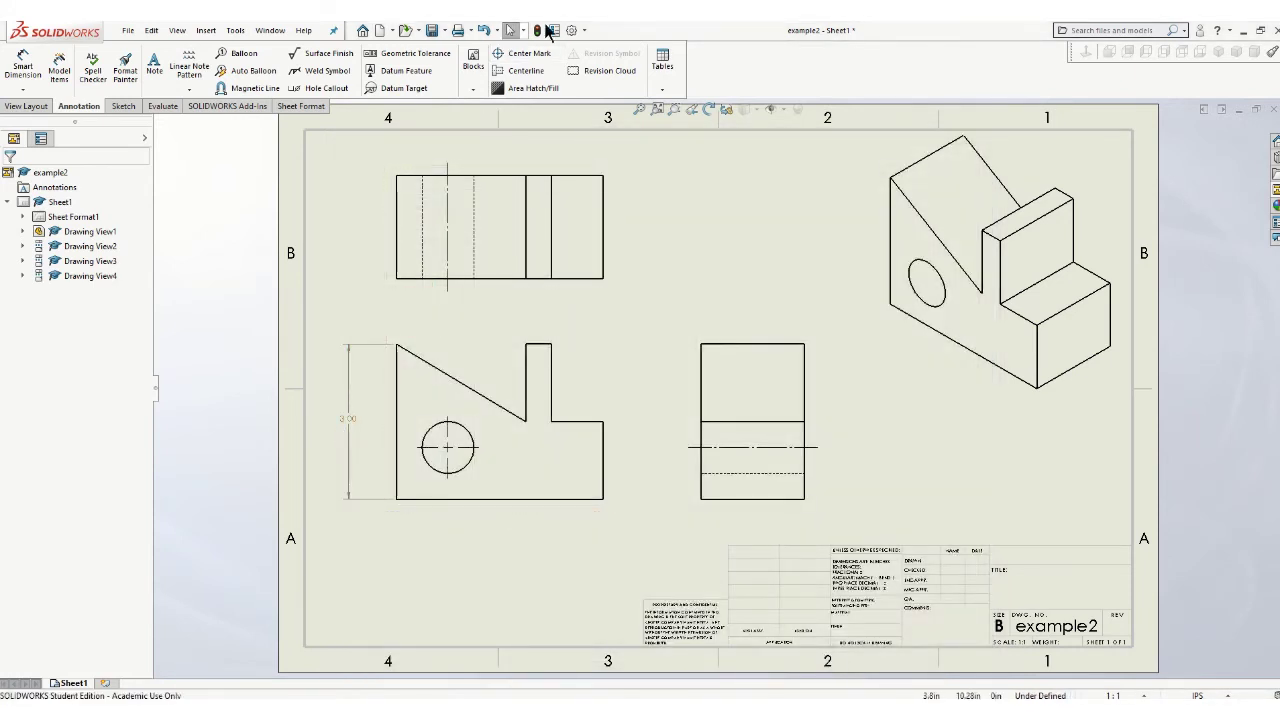
{"action": "mouse_move", "coordinate": [588, 30]}
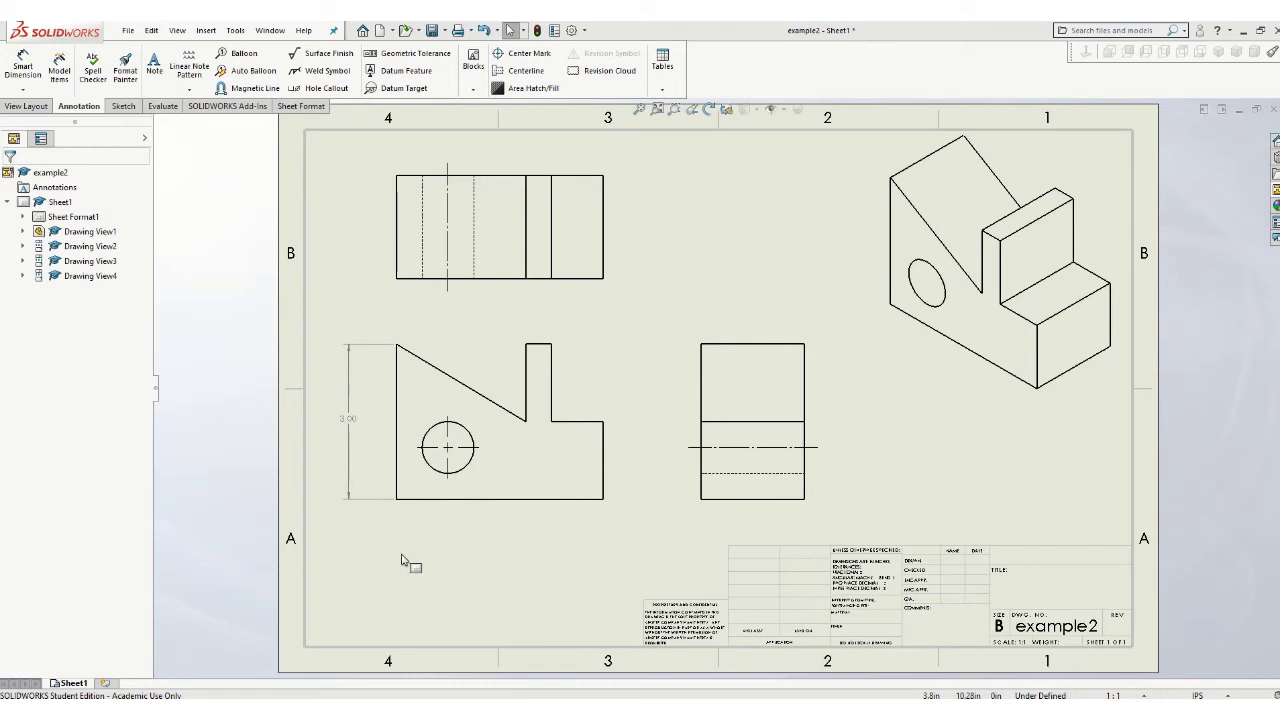
Dimension the front view's 4.00 bottom width and two stacked 1.50 heights on the right
{"action": "left_click", "coordinate": [20, 62]}
{"action": "left_click", "coordinate": [483, 497]}
{"action": "left_click", "coordinate": [495, 548]}
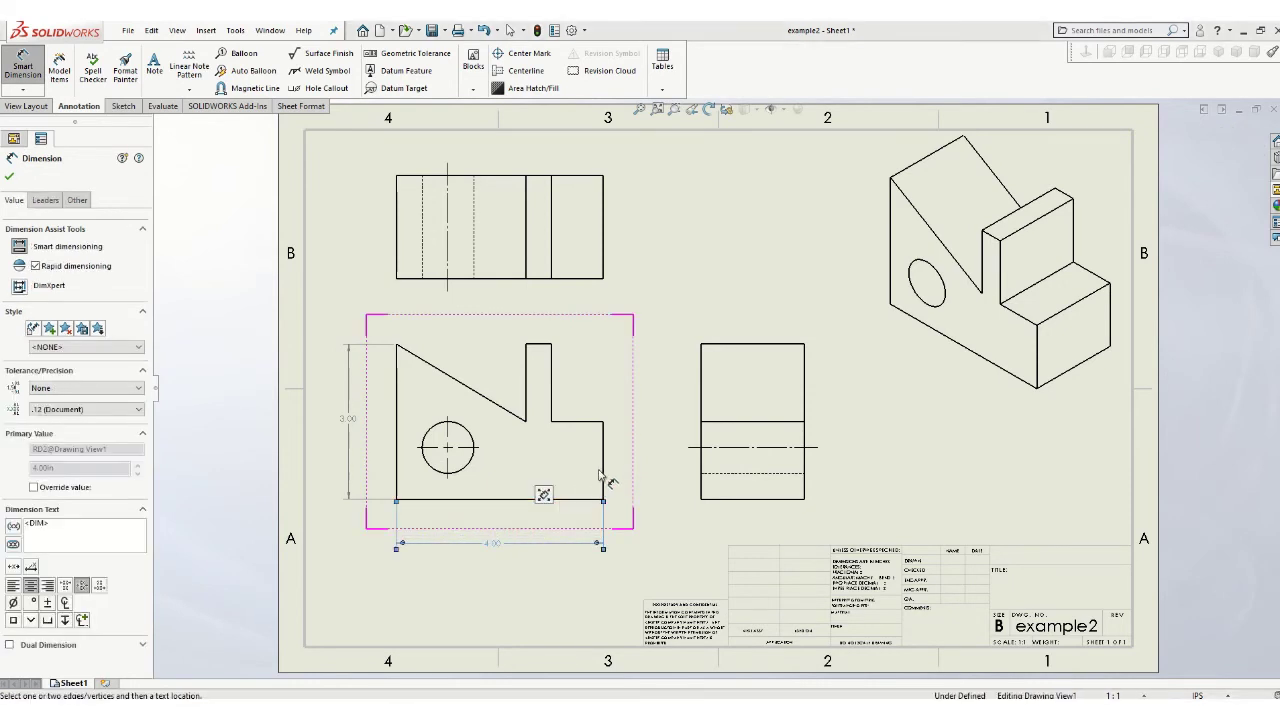
{"action": "left_click", "coordinate": [601, 462]}
{"action": "left_click", "coordinate": [639, 457]}
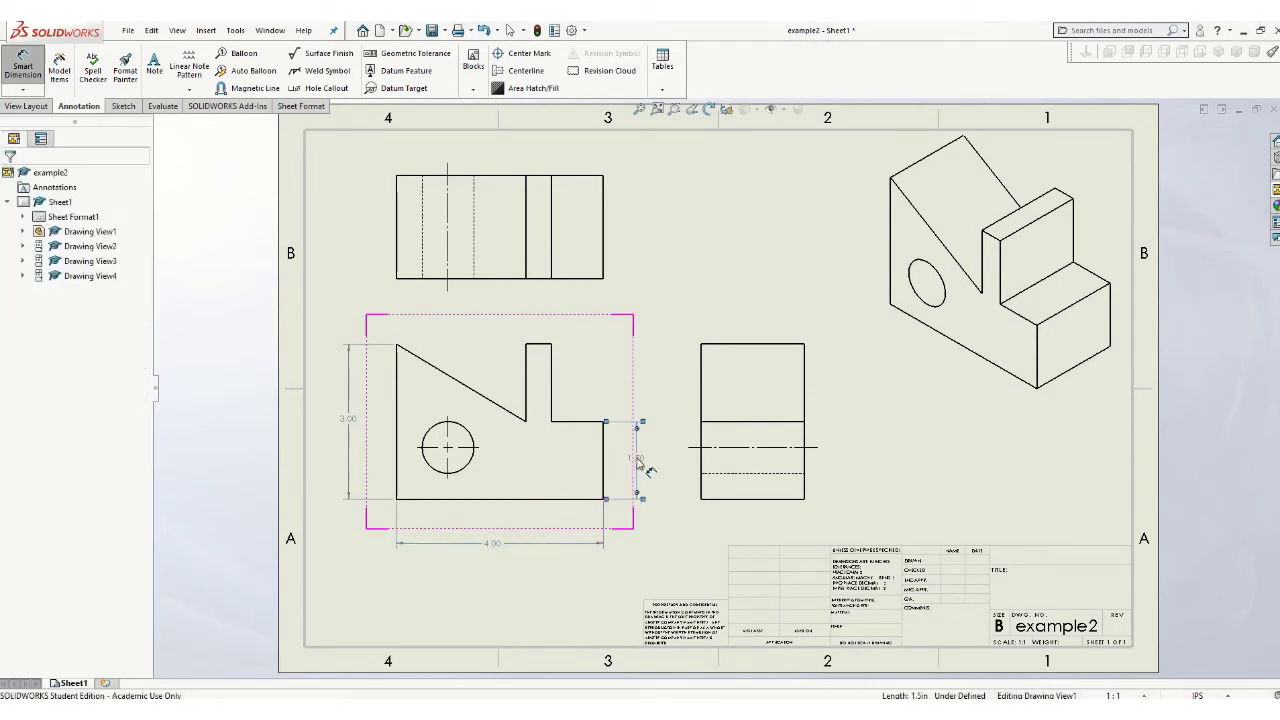
{"action": "left_click", "coordinate": [553, 378]}
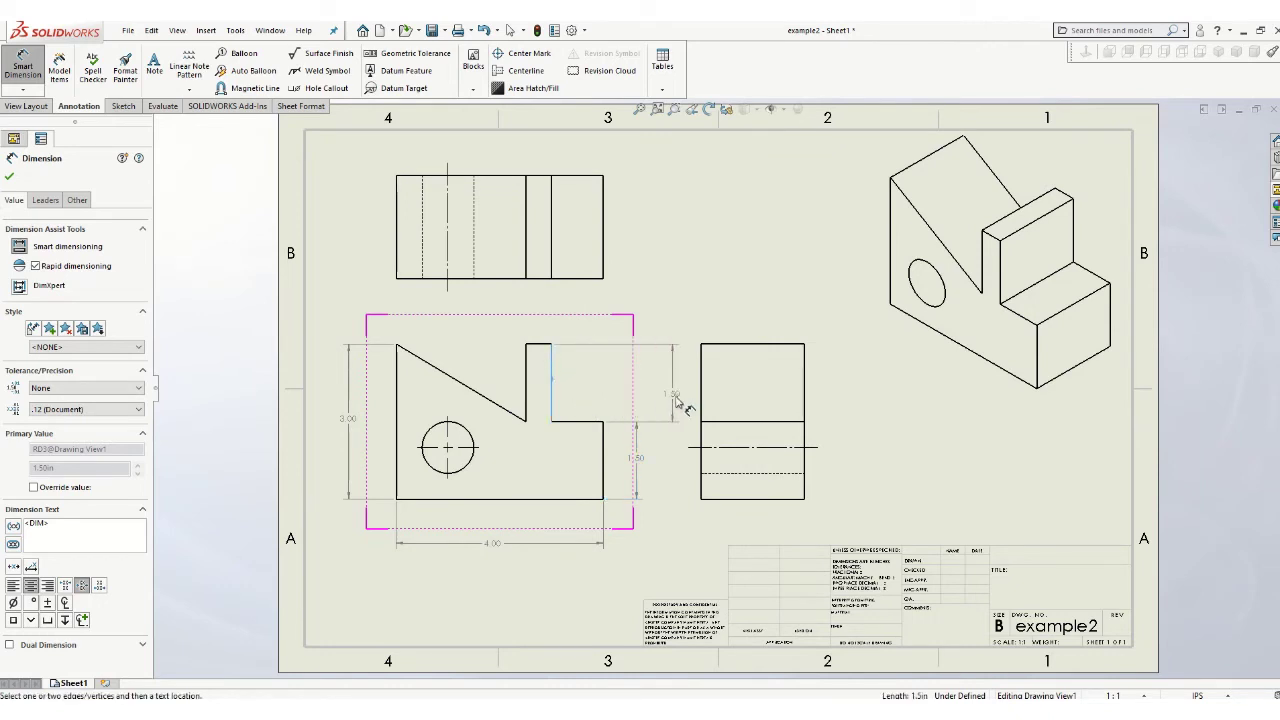
{"action": "scroll", "coordinate": [640, 406], "scroll_direction": "down", "scroll_amount": 5}
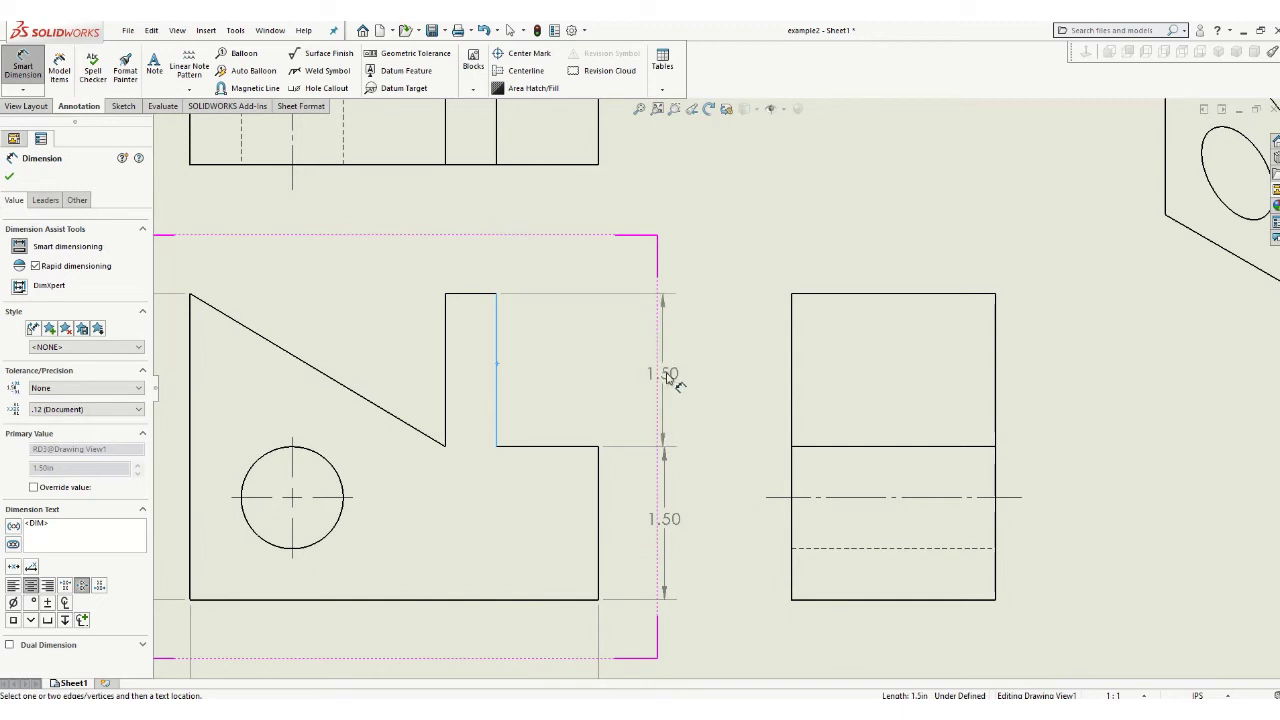
{"action": "left_click", "coordinate": [674, 380]}
{"action": "scroll", "coordinate": [530, 372], "scroll_direction": "up", "scroll_amount": 2}
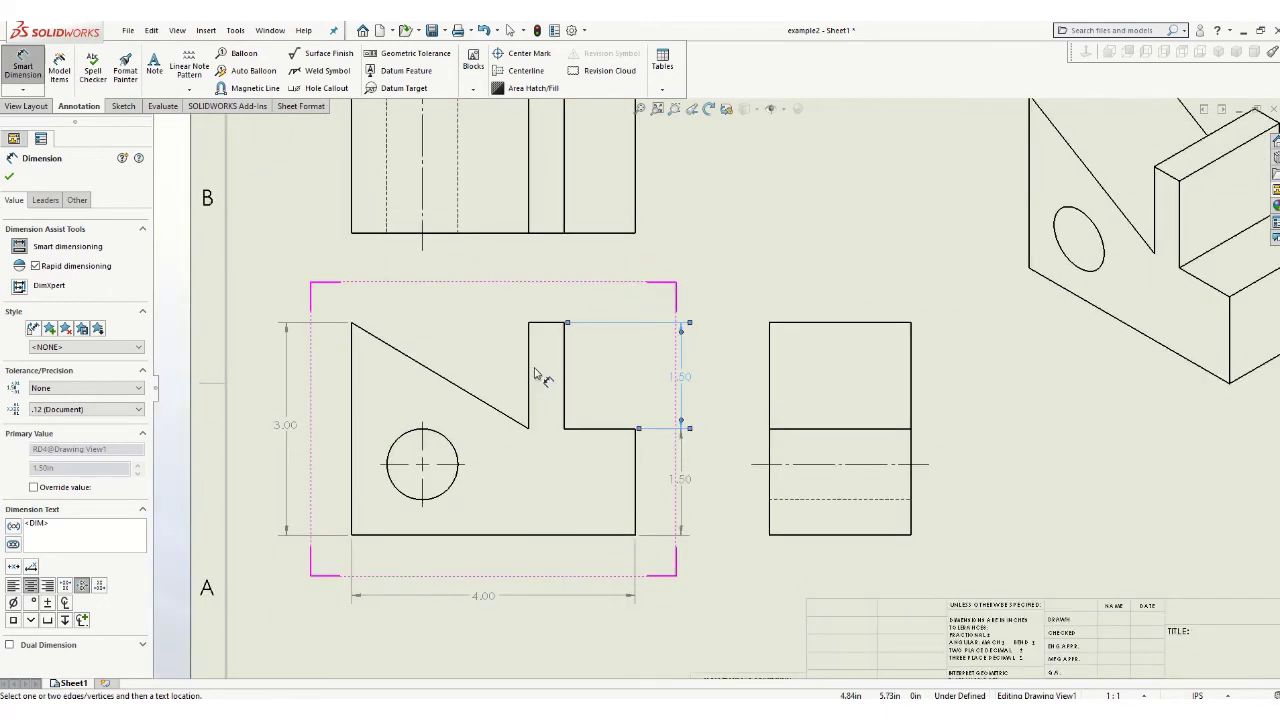
Add the 1.00 step width and .50 notch width above the front view
{"action": "left_click", "coordinate": [618, 430]}
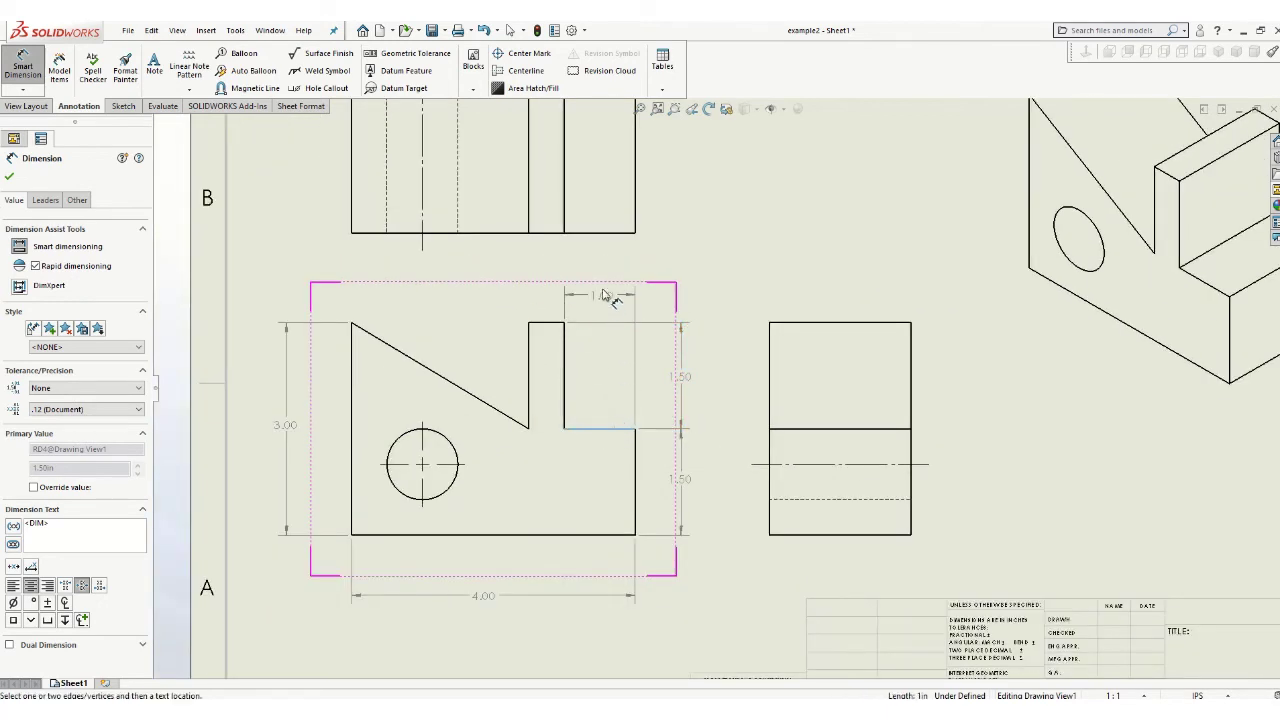
{"action": "left_click", "coordinate": [605, 295]}
{"action": "left_click", "coordinate": [548, 322]}
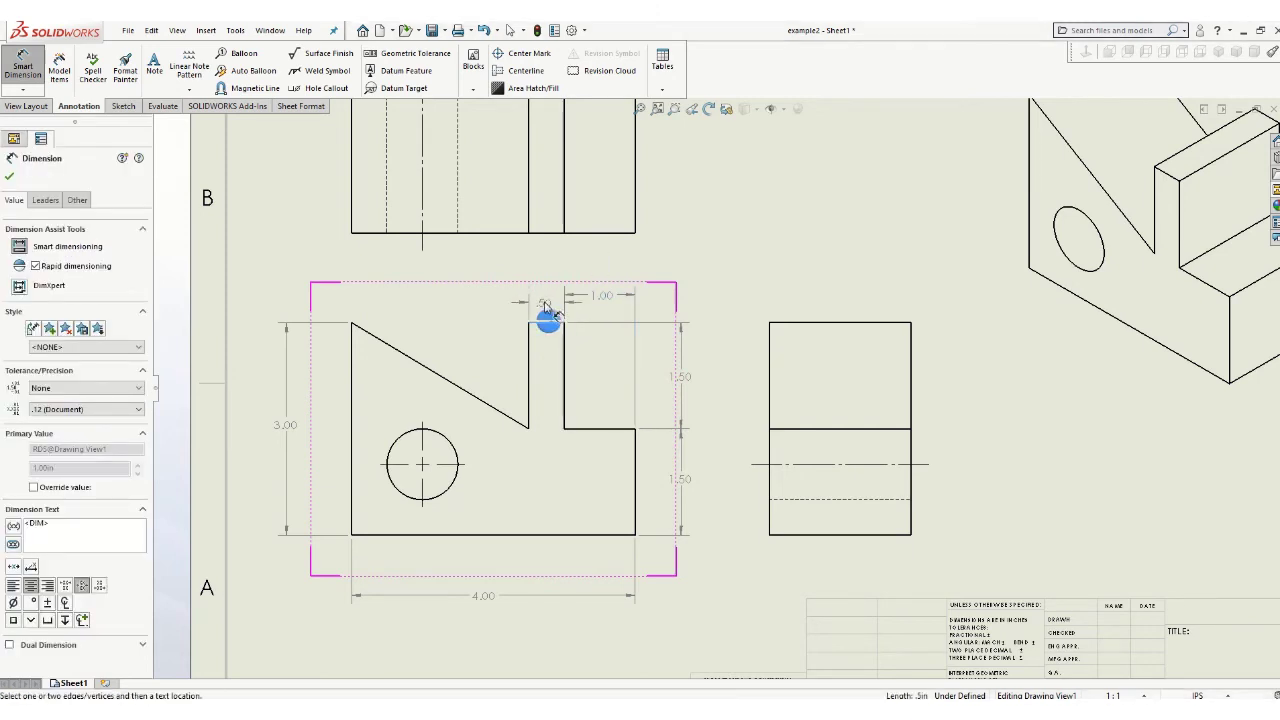
{"action": "scroll", "coordinate": [548, 300], "scroll_direction": "down", "scroll_amount": 3}
{"action": "scroll", "coordinate": [790, 445], "scroll_direction": "up", "scroll_amount": 6}
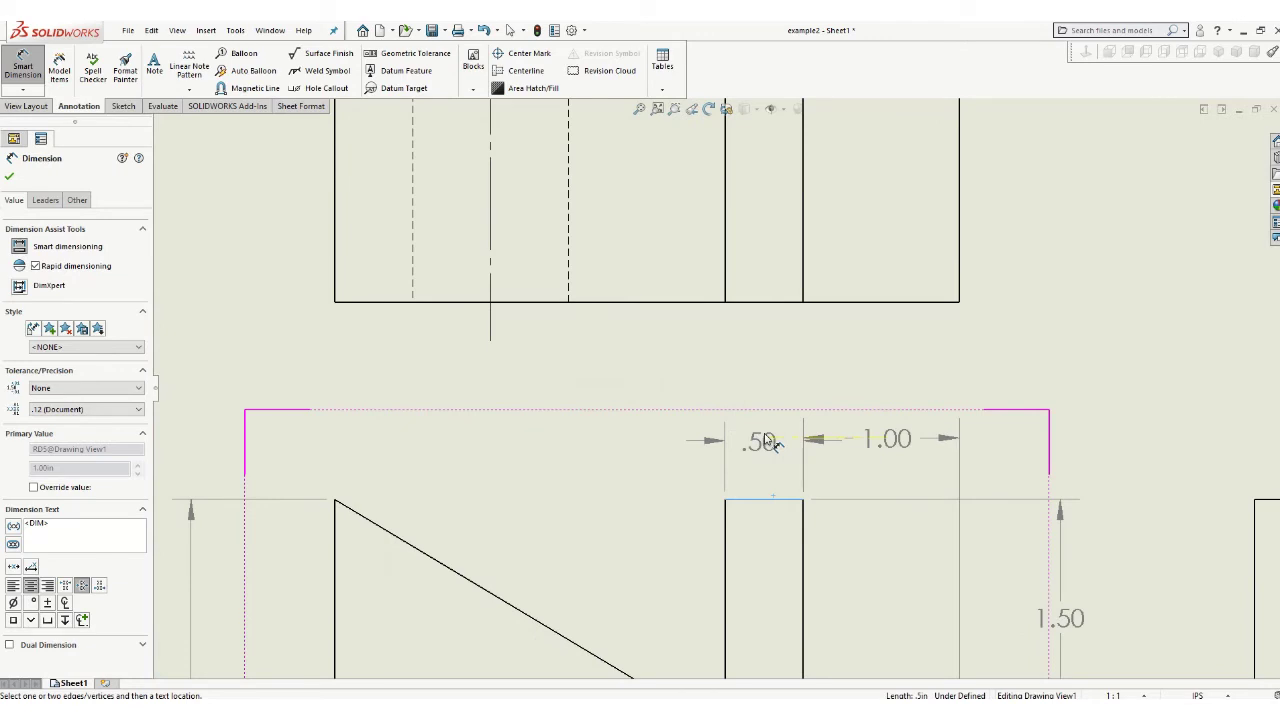
{"action": "scroll", "coordinate": [770, 445], "scroll_direction": "up", "scroll_amount": 5}
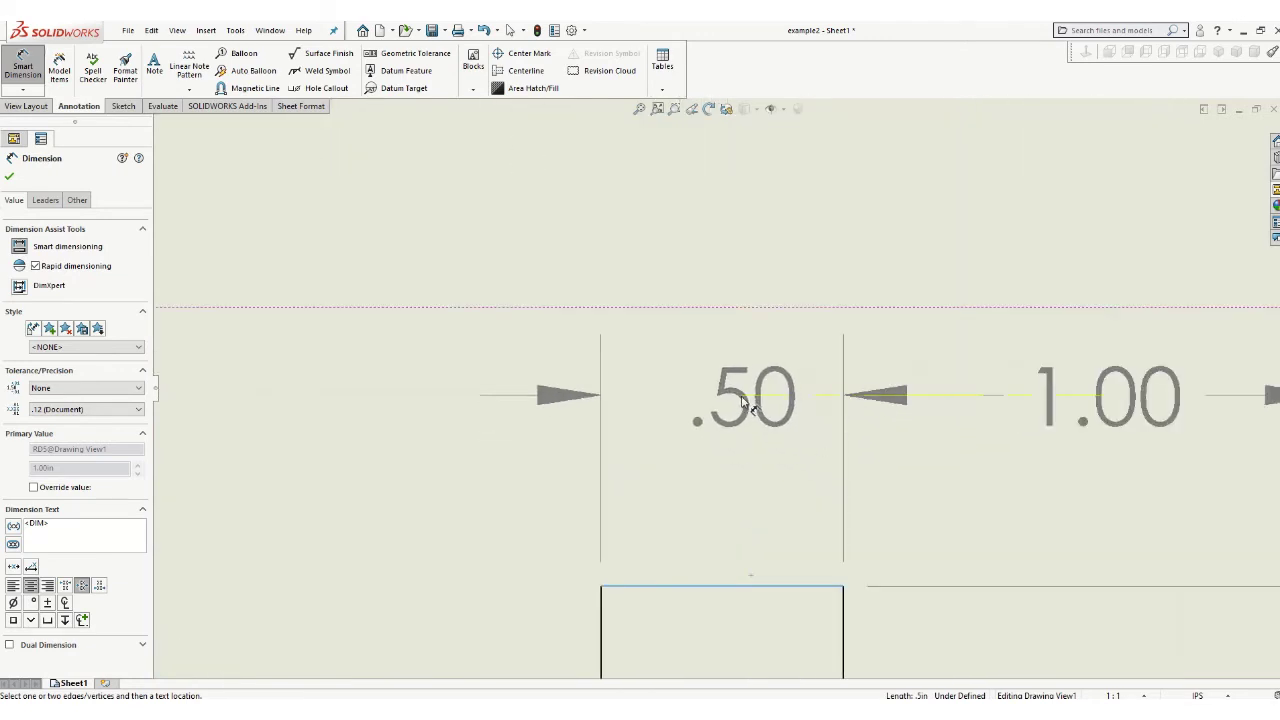
{"action": "left_click", "coordinate": [749, 409]}
{"action": "scroll", "coordinate": [735, 480], "scroll_direction": "down", "scroll_amount": 3}
{"action": "scroll", "coordinate": [740, 487], "scroll_direction": "down", "scroll_amount": 6}
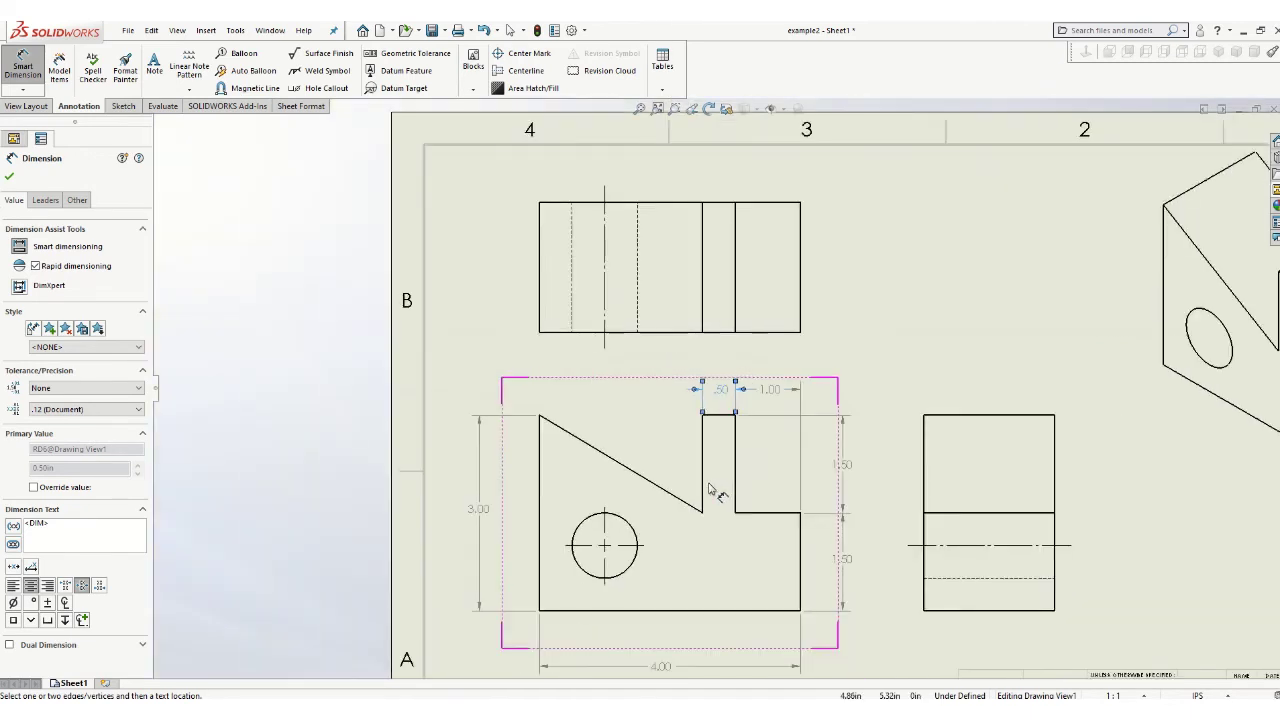
Dimension the top view's 2.00 height beside its right edge
{"action": "middle_click_drag", "start_coordinate": [660, 447], "coordinate": [586, 349], "text": "ctrl"}
{"action": "left_click", "coordinate": [672, 224]}
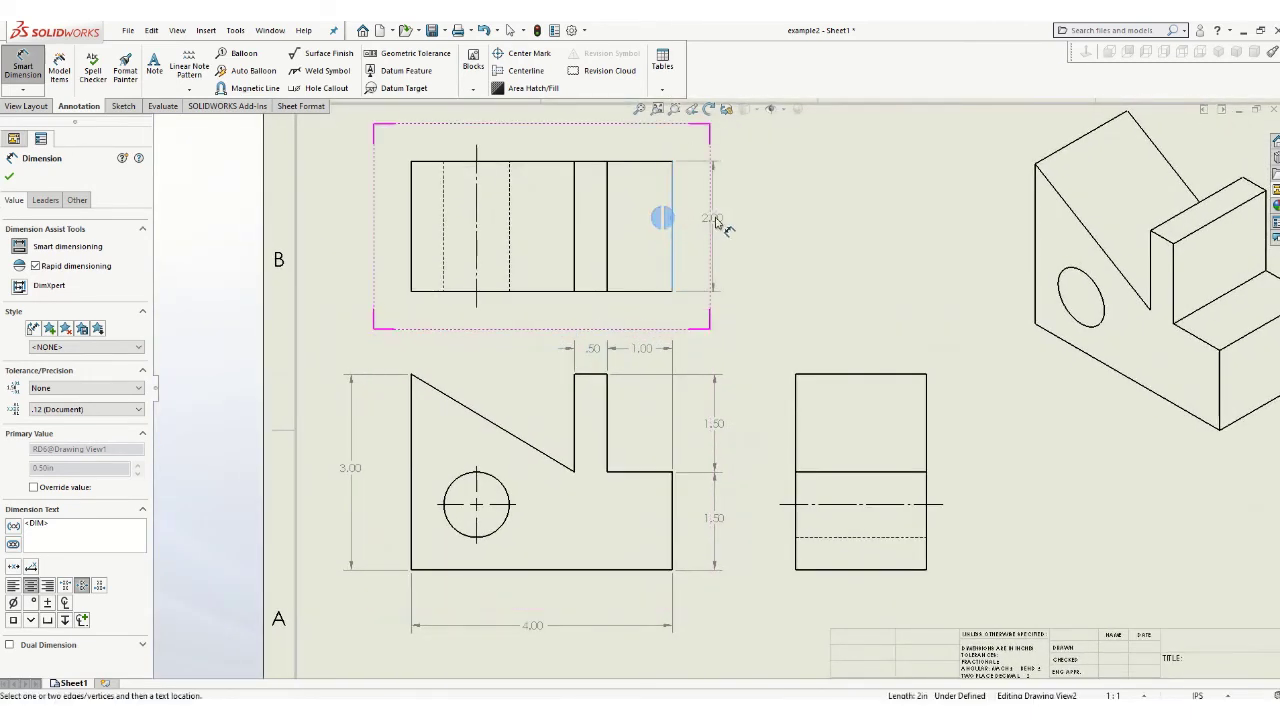
{"action": "left_click", "coordinate": [716, 222]}
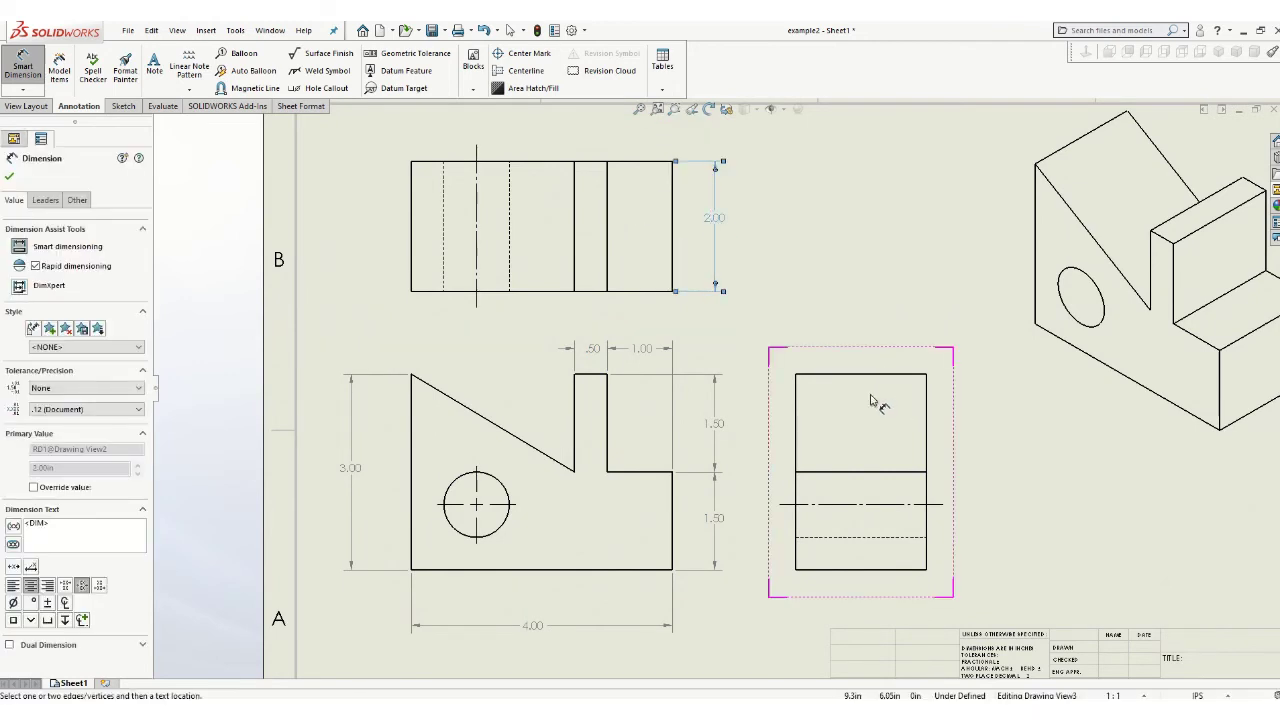
{"action": "scroll", "coordinate": [532, 467], "scroll_direction": "down", "scroll_amount": 3}
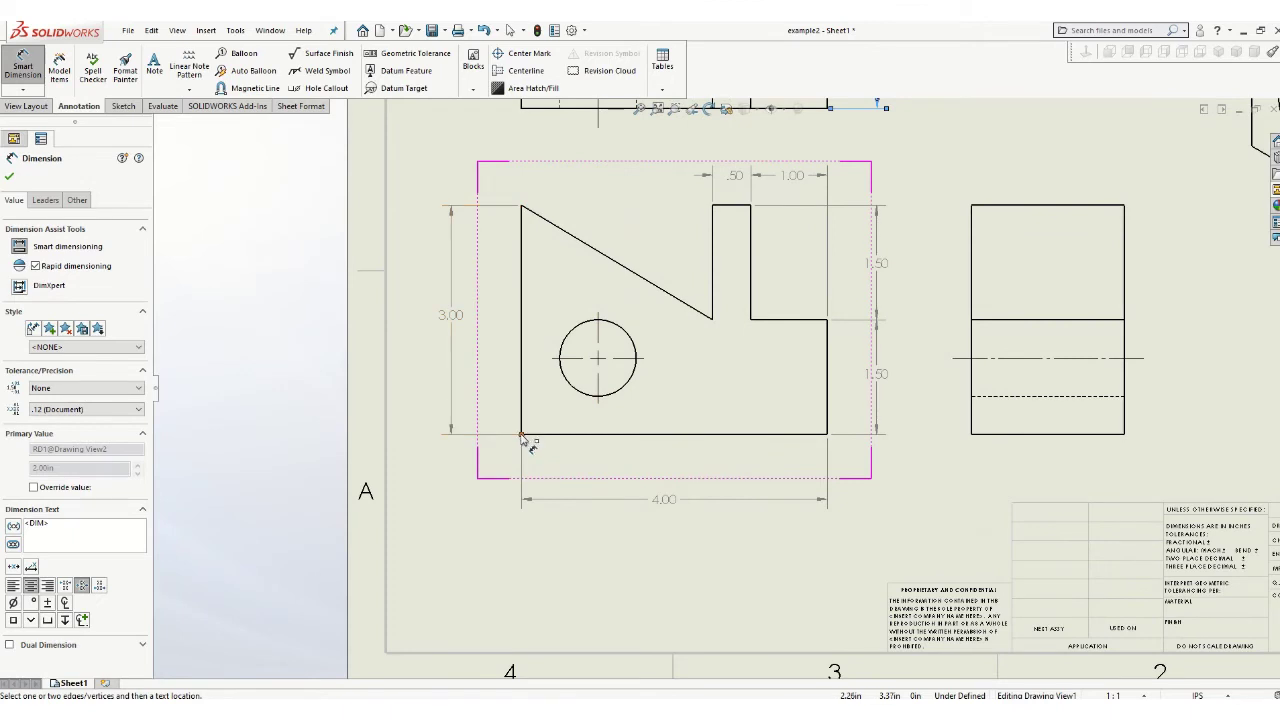
Locate the hole from the front view's lower-left corner with 1.00 horizontal and 1.00 vertical dimensions
{"action": "left_click", "coordinate": [522, 434]}
{"action": "left_click", "coordinate": [600, 404]}
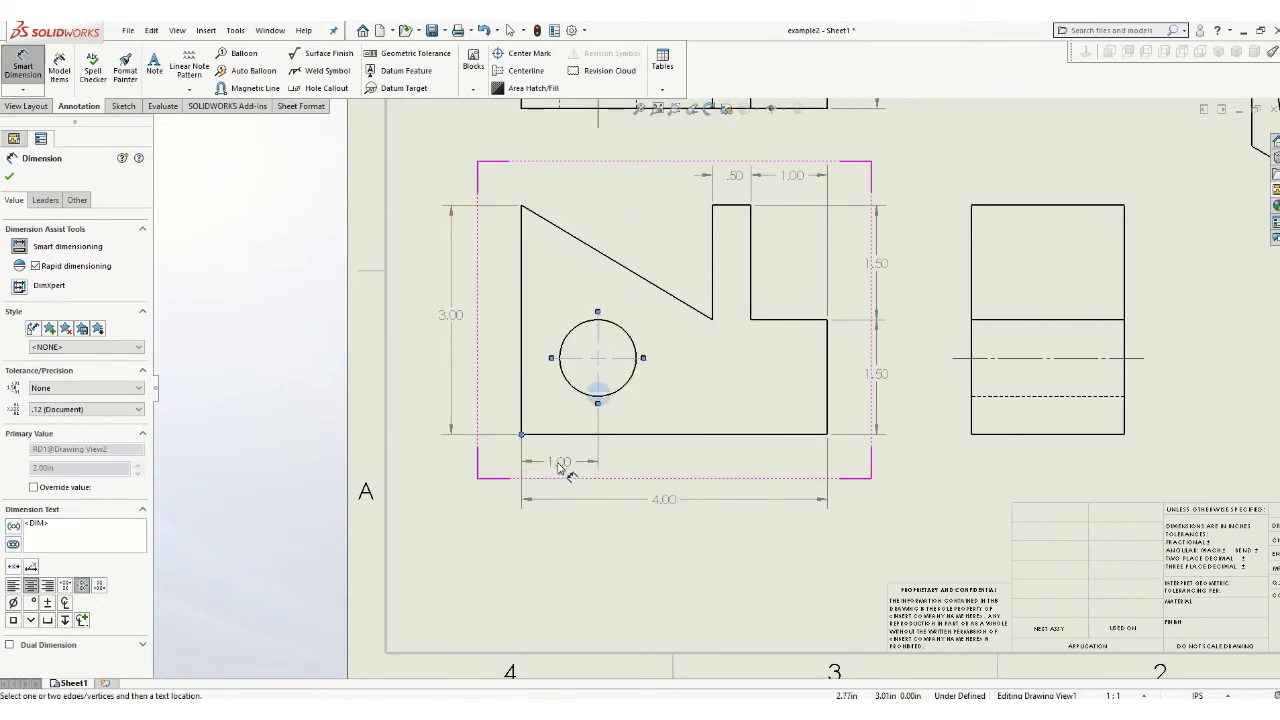
{"action": "left_click", "coordinate": [532, 450]}
{"action": "left_click", "coordinate": [572, 358]}
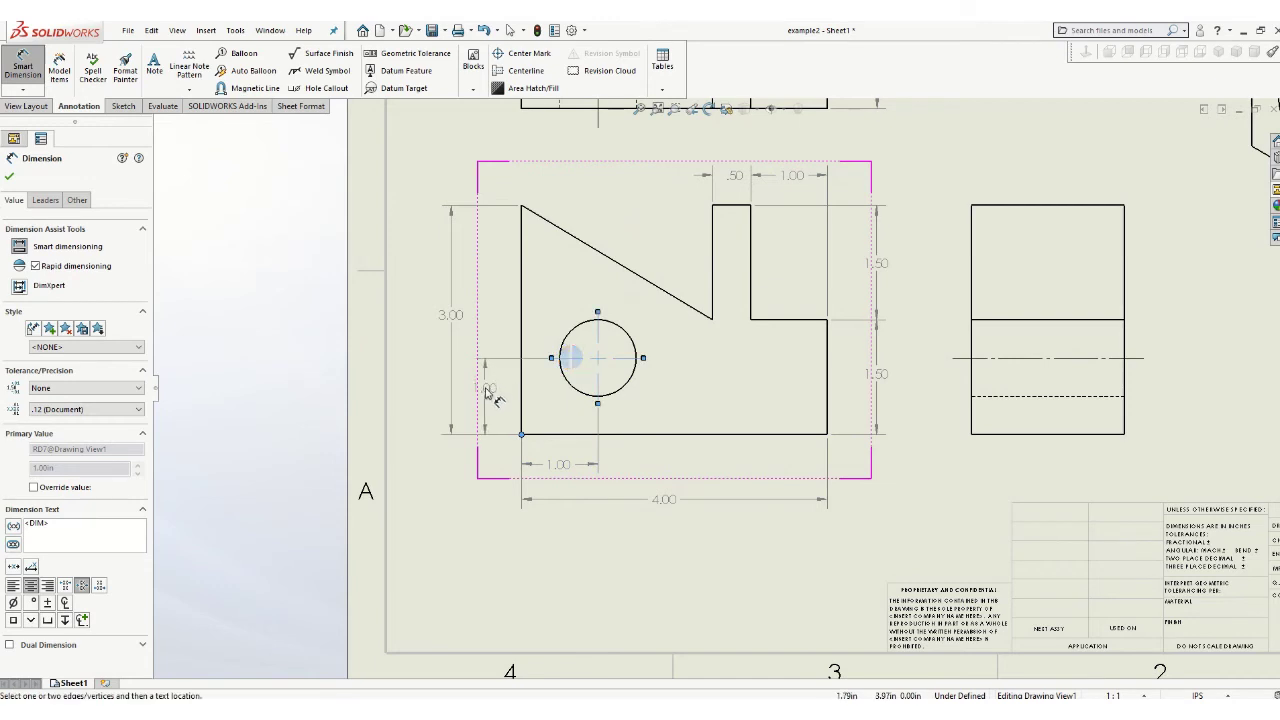
{"action": "left_click", "coordinate": [487, 388]}
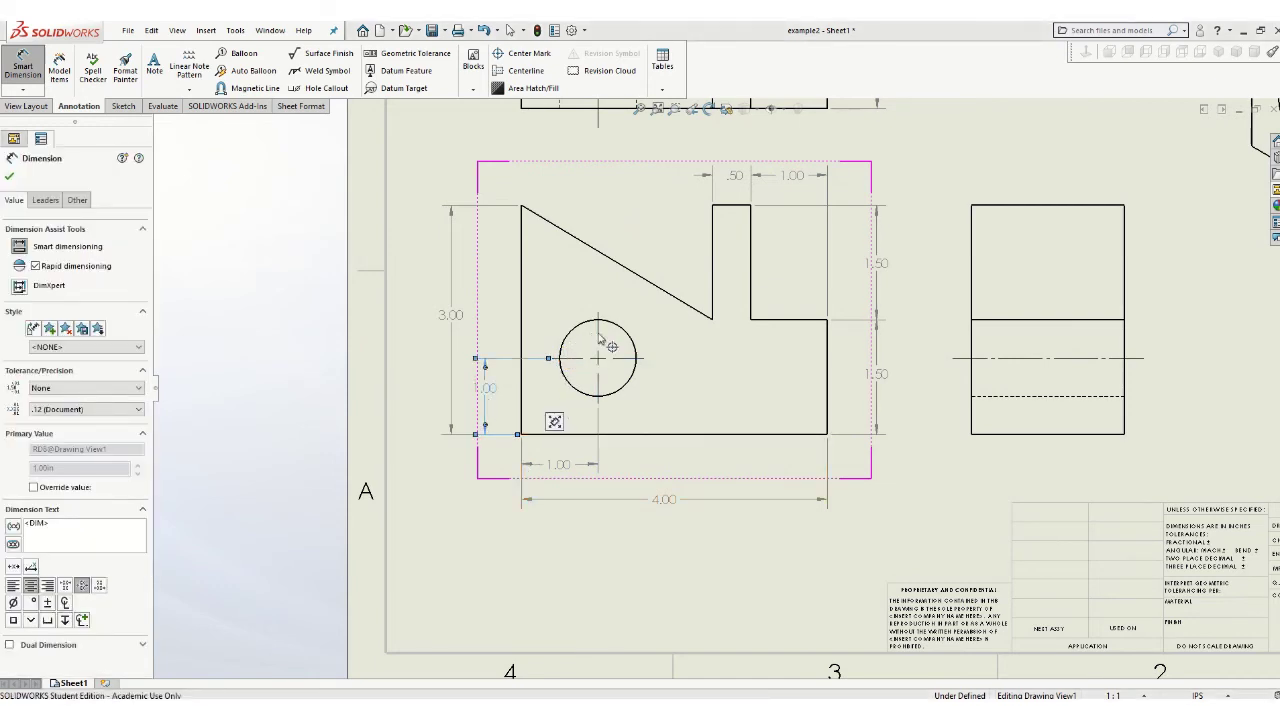
Add a Ø1.00 diameter callout to the hole below the circle
{"action": "left_click", "coordinate": [638, 385]}
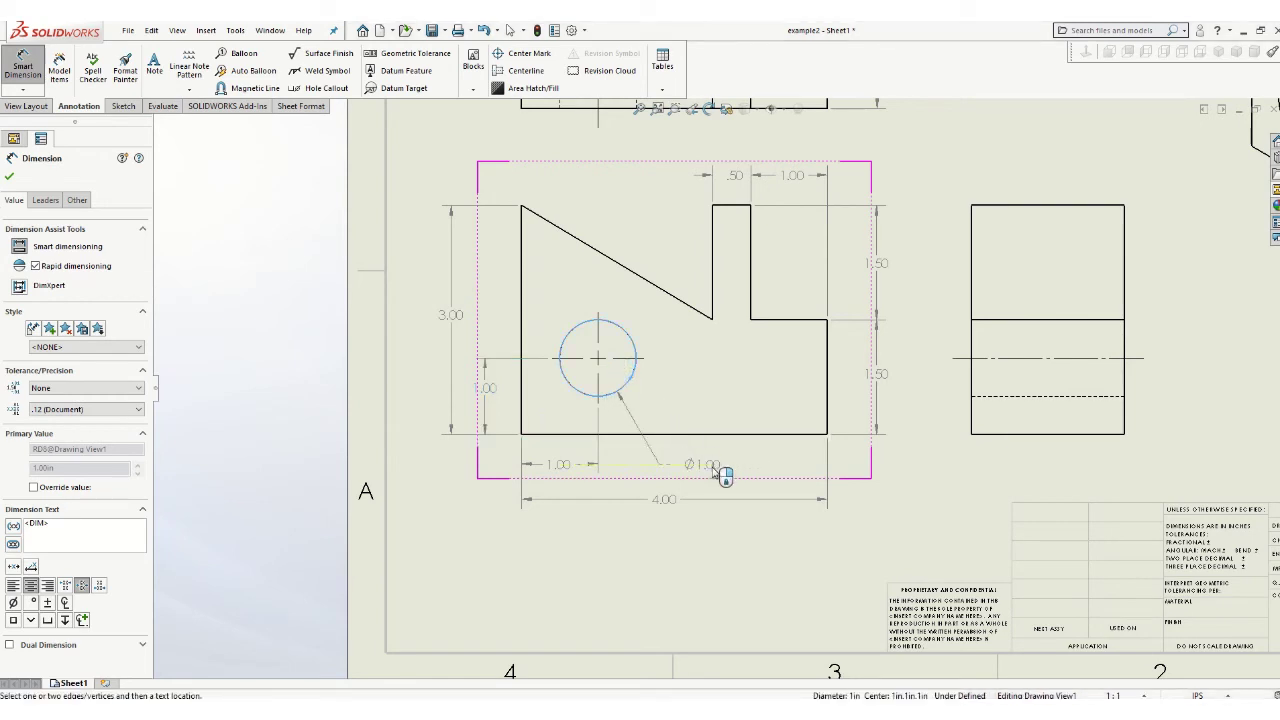
{"action": "left_click", "coordinate": [720, 470]}
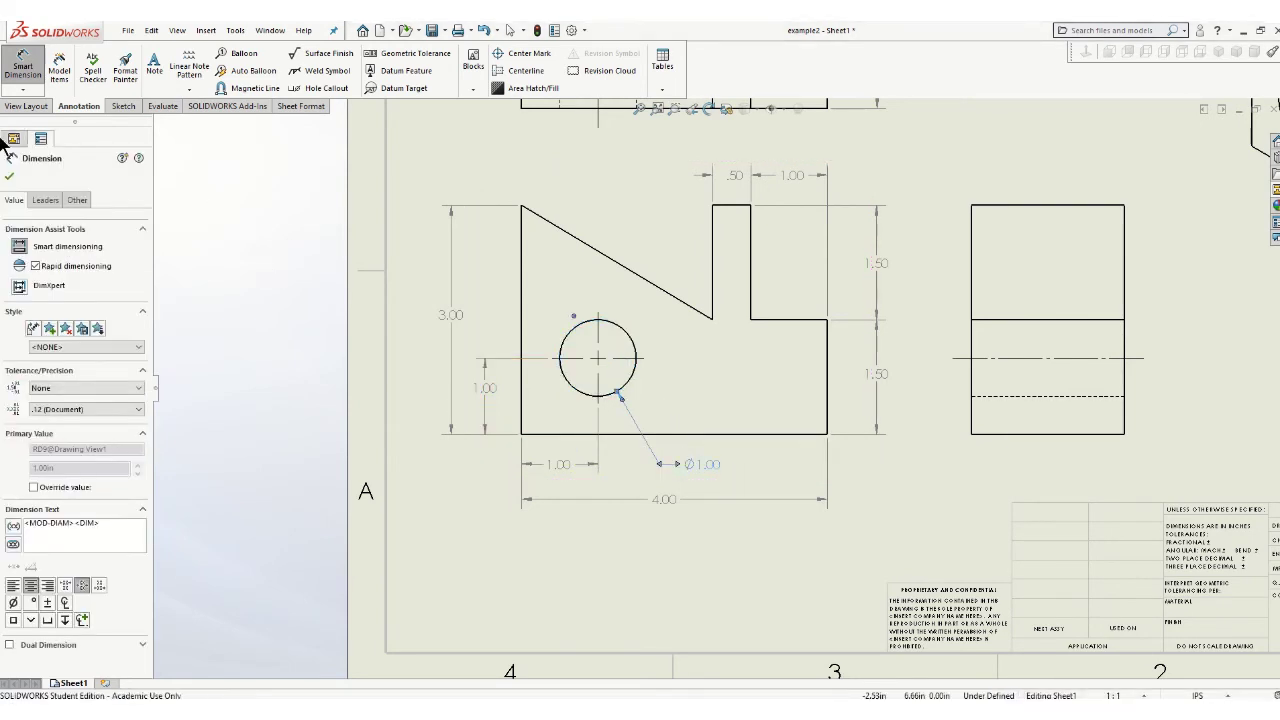
{"action": "left_click", "coordinate": [23, 90]}
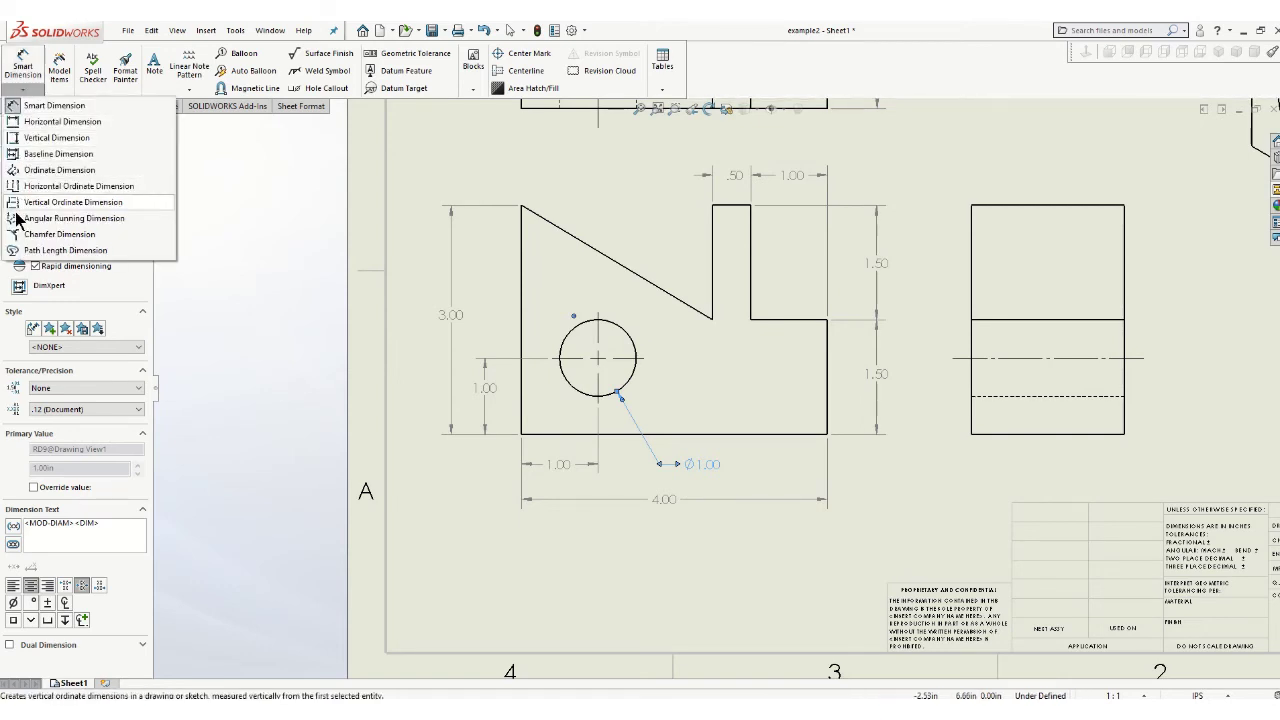
{"action": "left_click", "coordinate": [20, 105]}
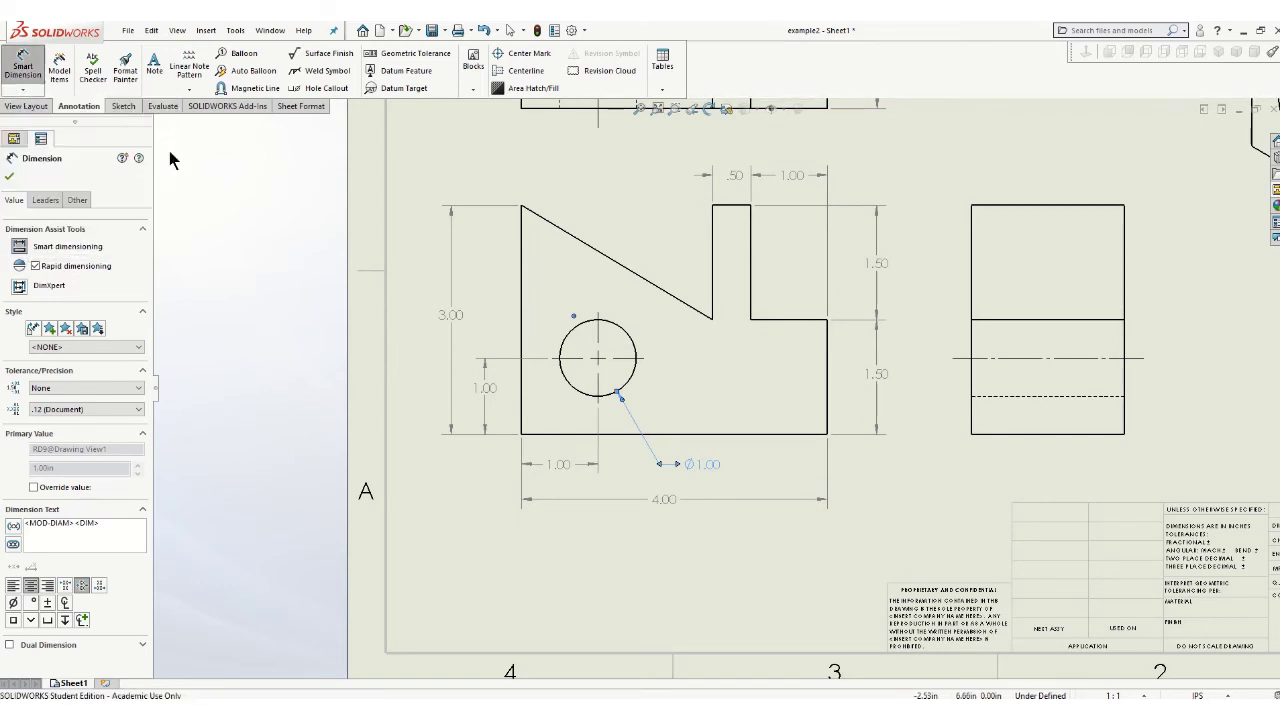
{"action": "left_click", "coordinate": [9, 177]}
{"action": "scroll", "coordinate": [715, 388], "scroll_direction": "down", "scroll_amount": 3}
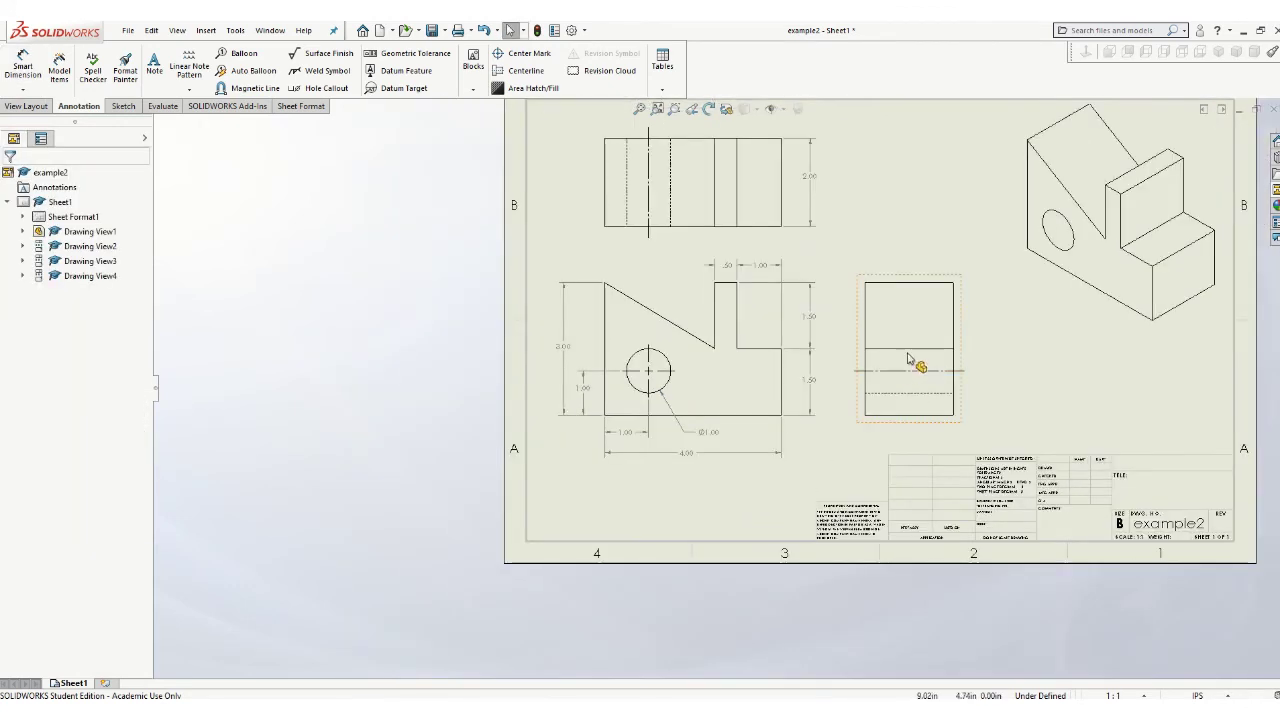
Pan to the title block and start a text note in its TITLE cell
{"action": "scroll", "coordinate": [940, 380], "scroll_direction": "up", "scroll_amount": 1}
{"action": "scroll", "coordinate": [980, 385], "scroll_direction": "up", "scroll_amount": 1}
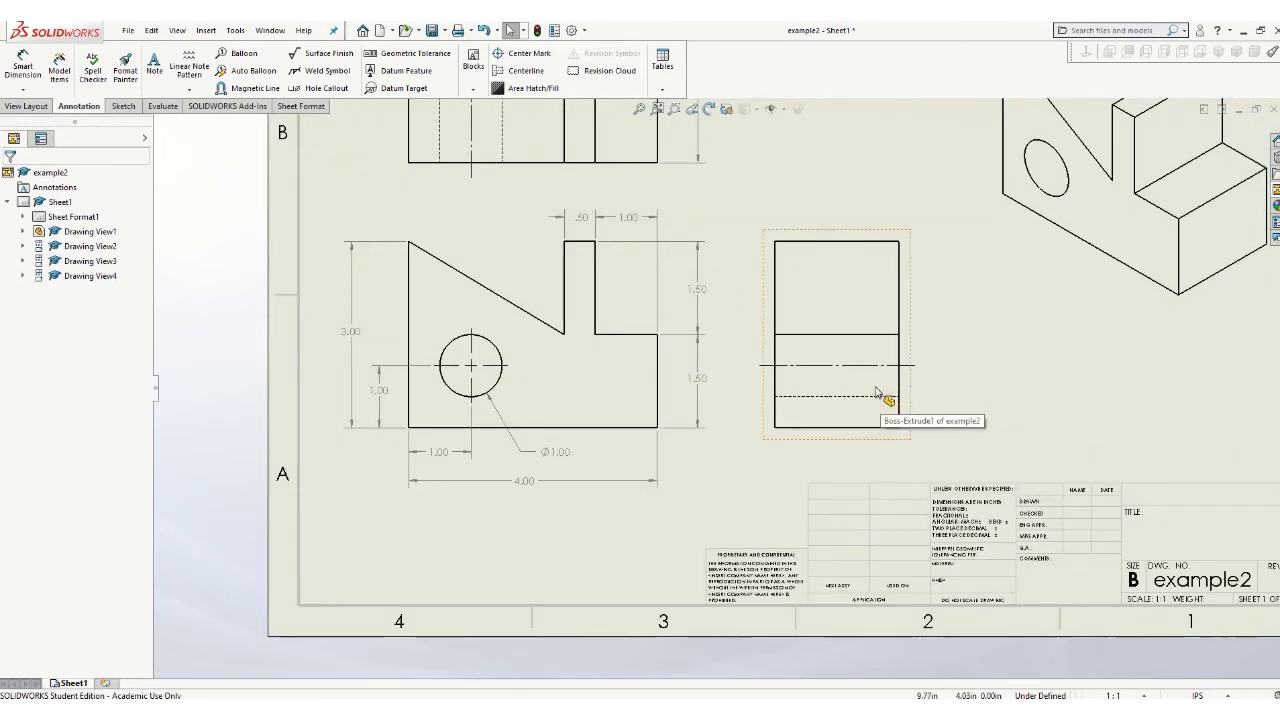
{"action": "mouse_move", "coordinate": [1026, 353]}
{"action": "middle_mouse_down"}
{"action": "mouse_move", "coordinate": [822, 350]}
{"action": "mouse_move", "coordinate": [673, 325]}
{"action": "middle_mouse_up"}
{"action": "scroll", "coordinate": [700, 370], "scroll_direction": "down", "scroll_amount": 1}
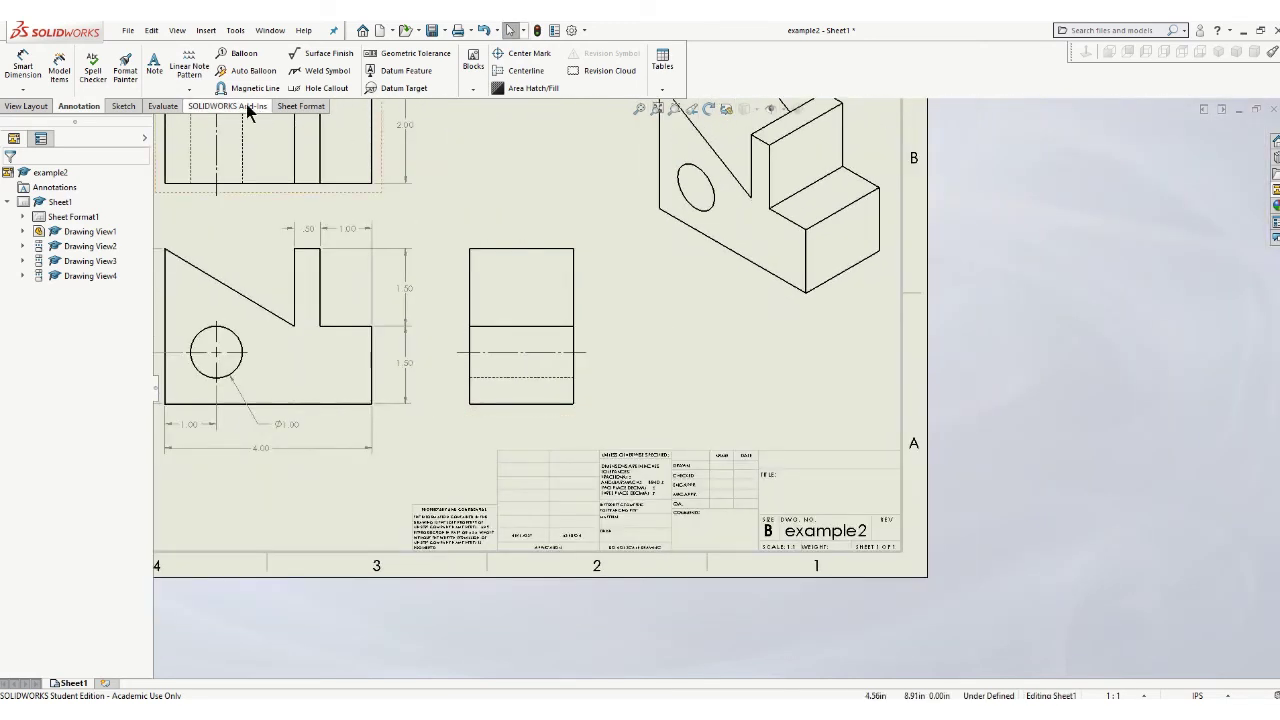
{"action": "left_click", "coordinate": [155, 64]}
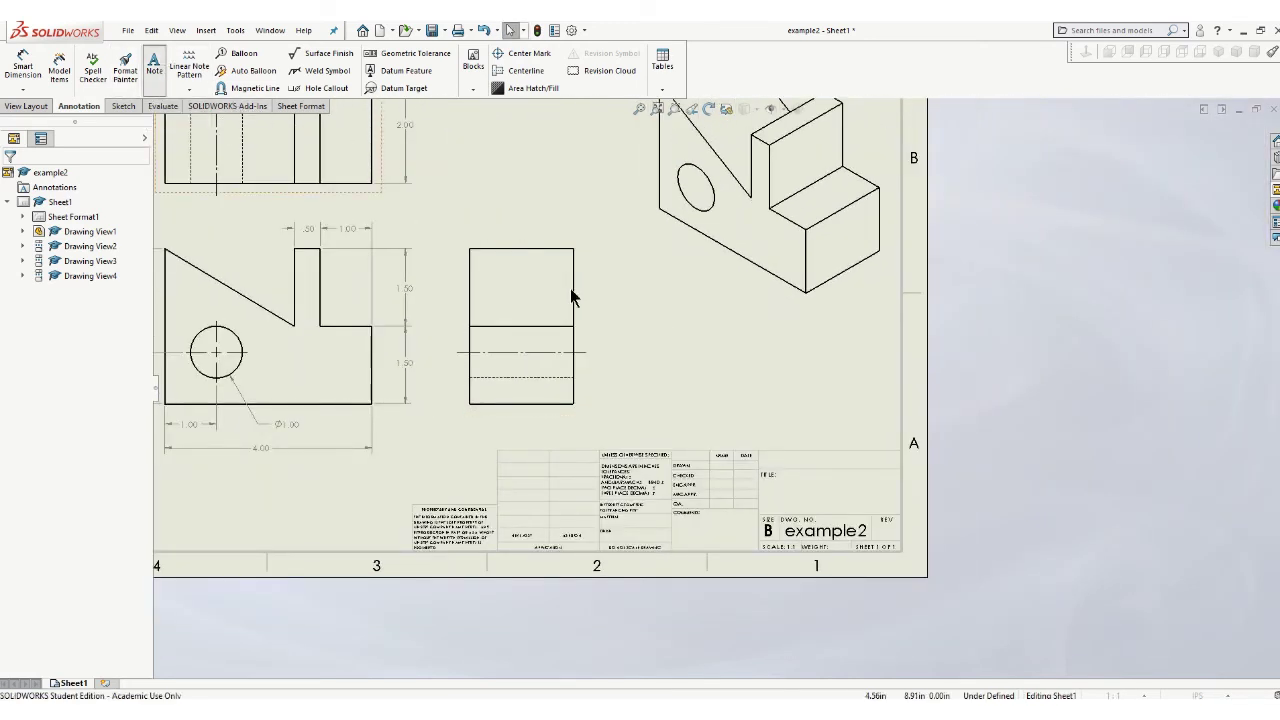
{"action": "left_click", "coordinate": [782, 482]}
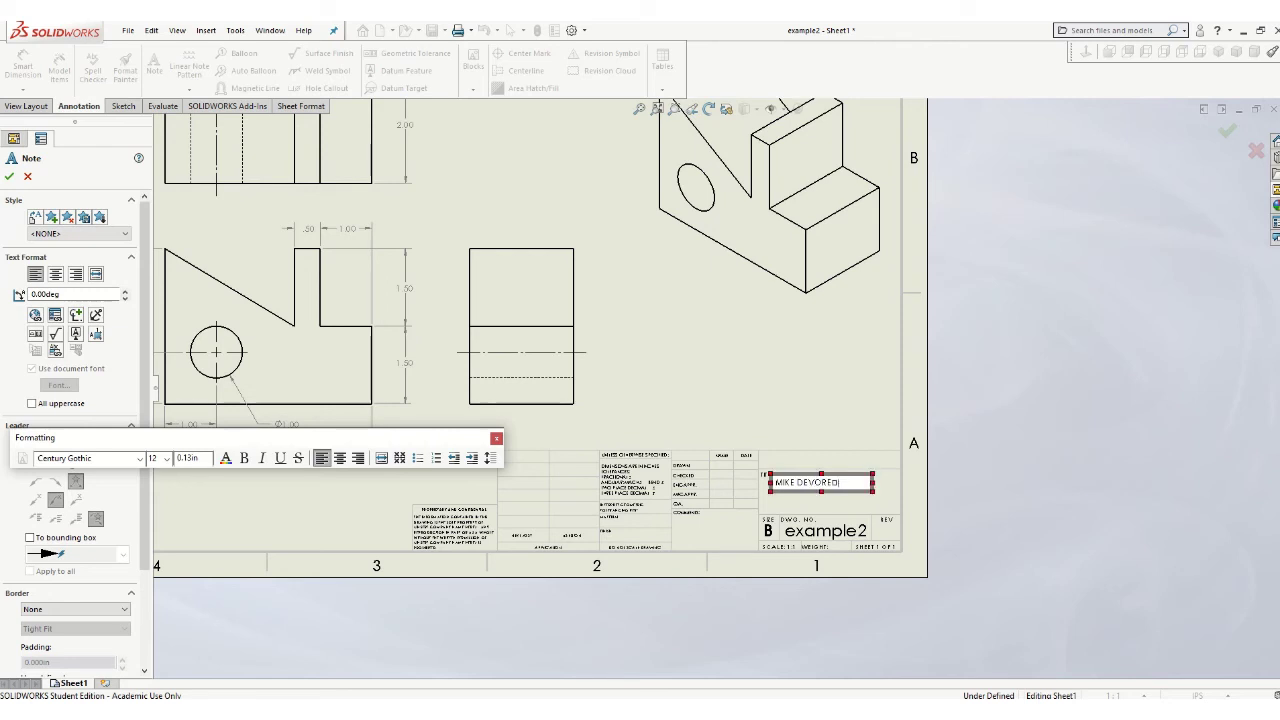
Enter the author's name, MET 132 and PG#5, PROB #12 as three lines, then recenter the sheet
{"action": "type", "text": "MIKE DEVORE"}
{"action": "key", "text": "Return"}
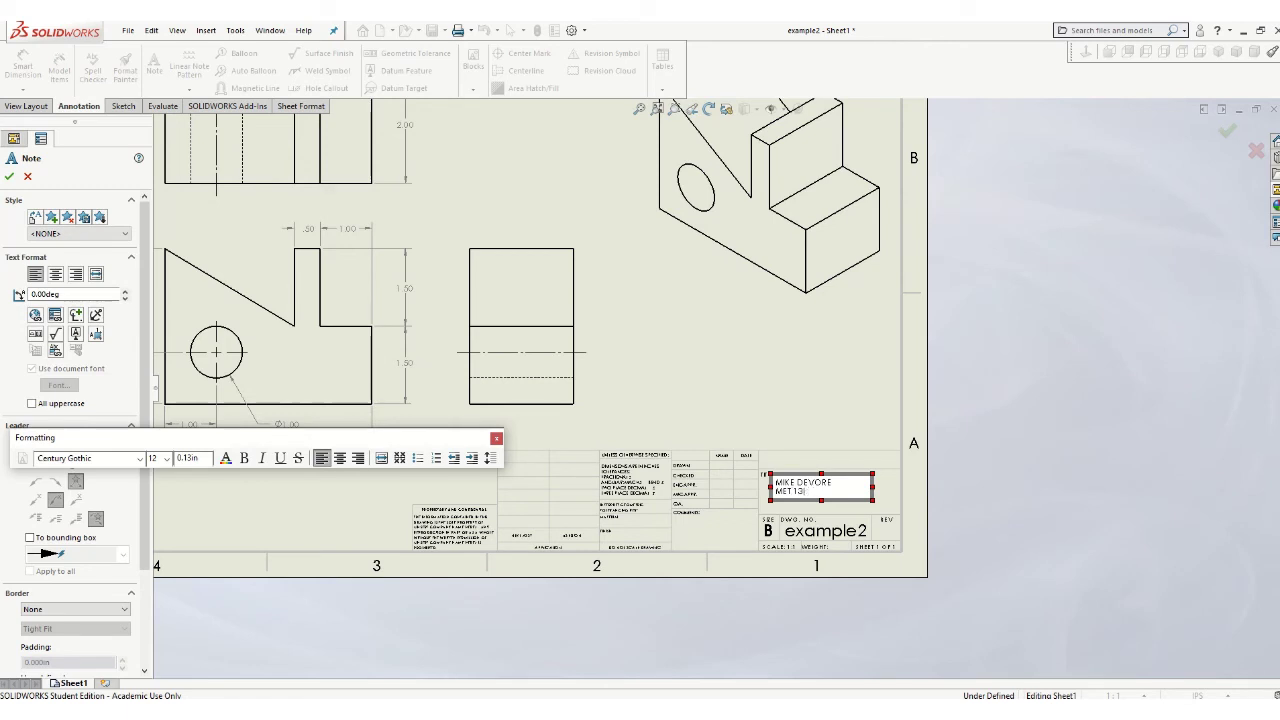
{"action": "key", "text": "Return"}
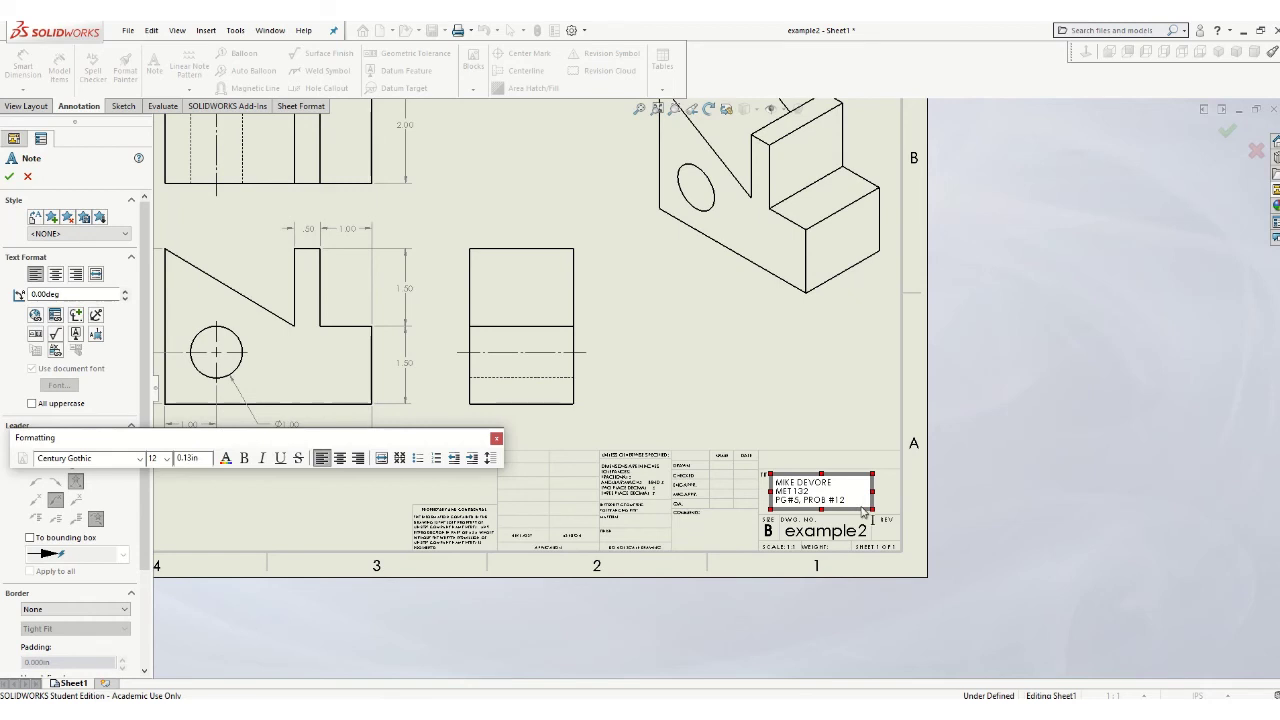
{"action": "left_click", "coordinate": [496, 438]}
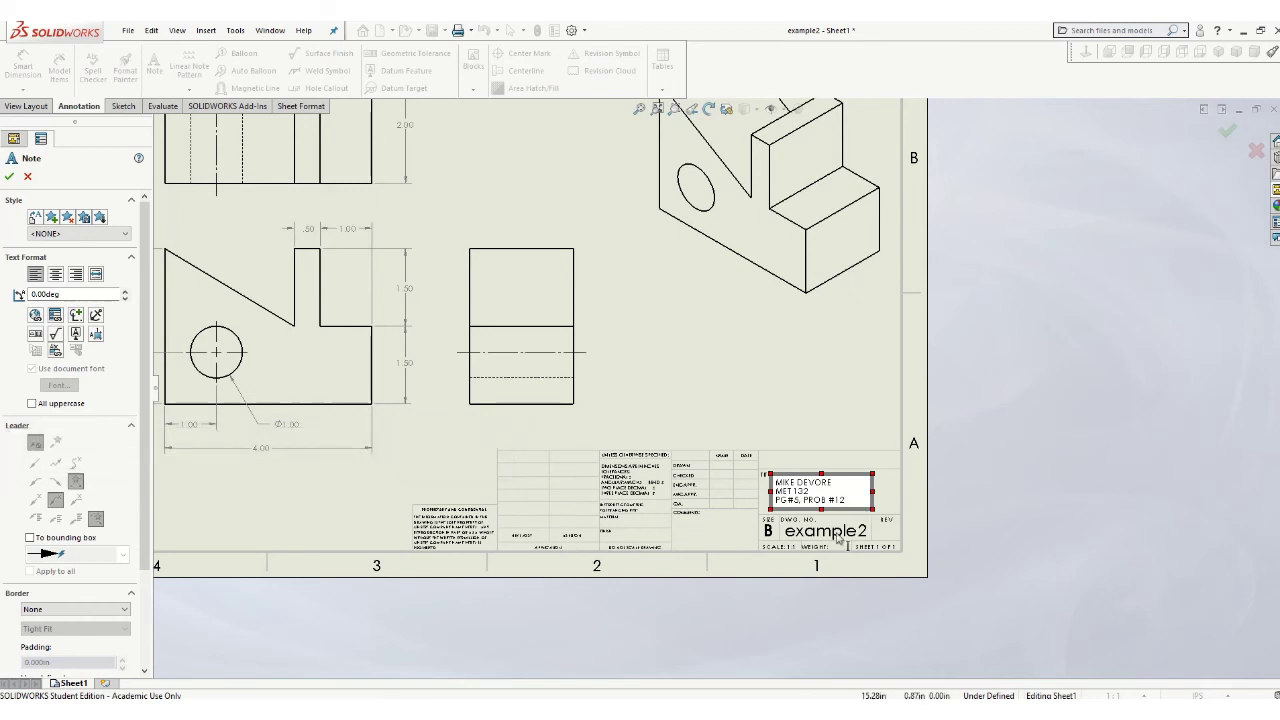
{"action": "scroll", "coordinate": [828, 537], "scroll_direction": "up", "scroll_amount": 2}
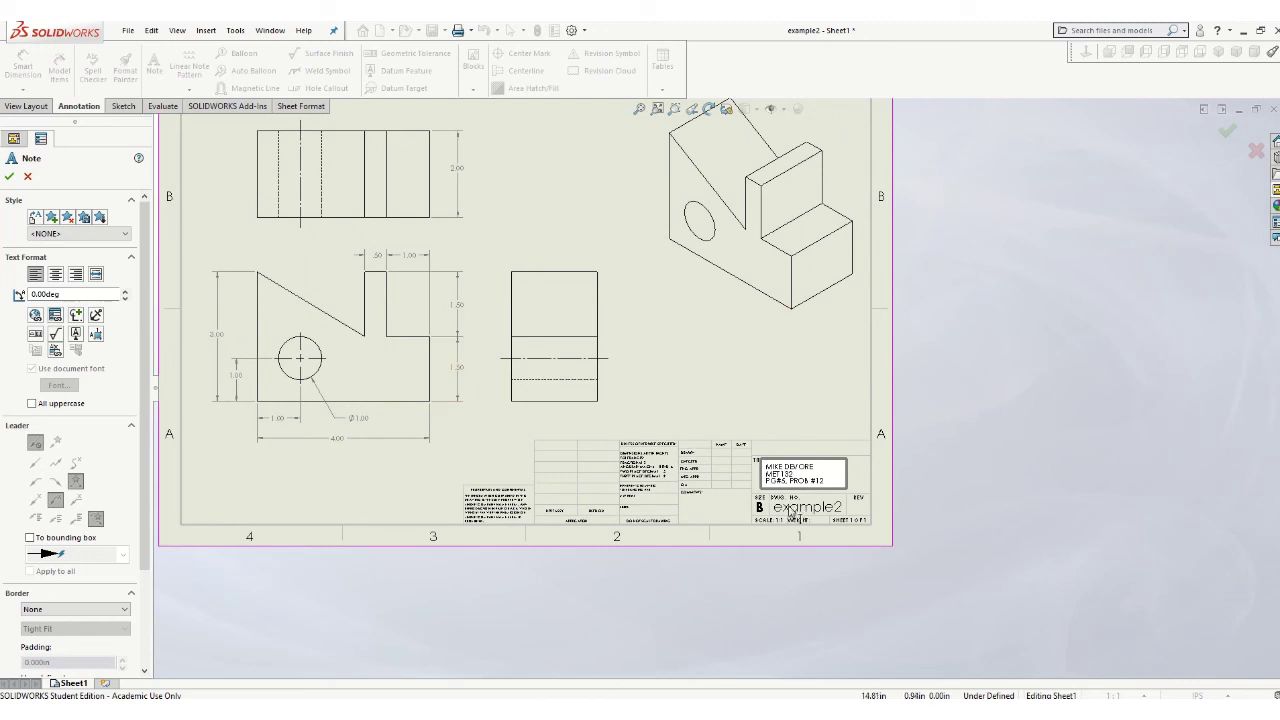
{"action": "scroll", "coordinate": [790, 500], "scroll_direction": "up", "scroll_amount": 1}
{"action": "mouse_move", "coordinate": [760, 490]}
{"action": "middle_mouse_down"}
{"action": "mouse_move", "coordinate": [666, 380]}
{"action": "mouse_move", "coordinate": [817, 457]}
{"action": "middle_mouse_up"}
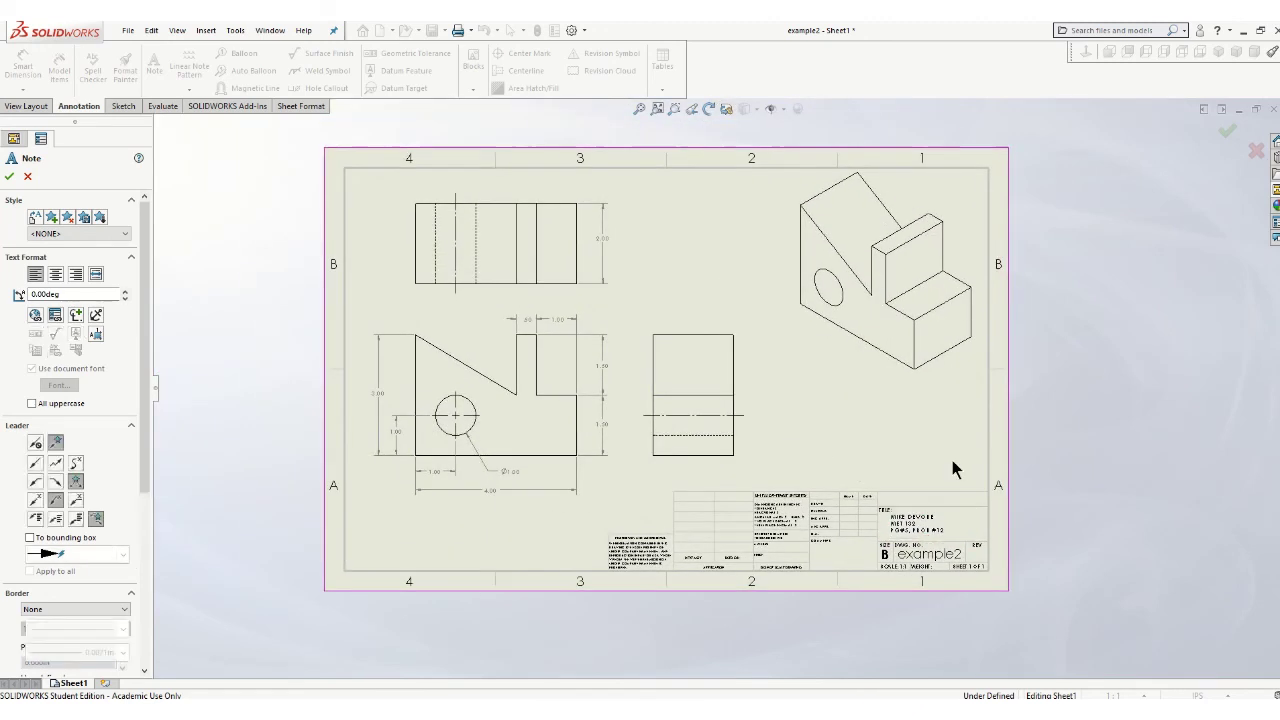
Finish the note, fit the sheet, and Save As example2.slddrw in the MET 132 SU 2020 folder
{"action": "key", "text": "Escape"}
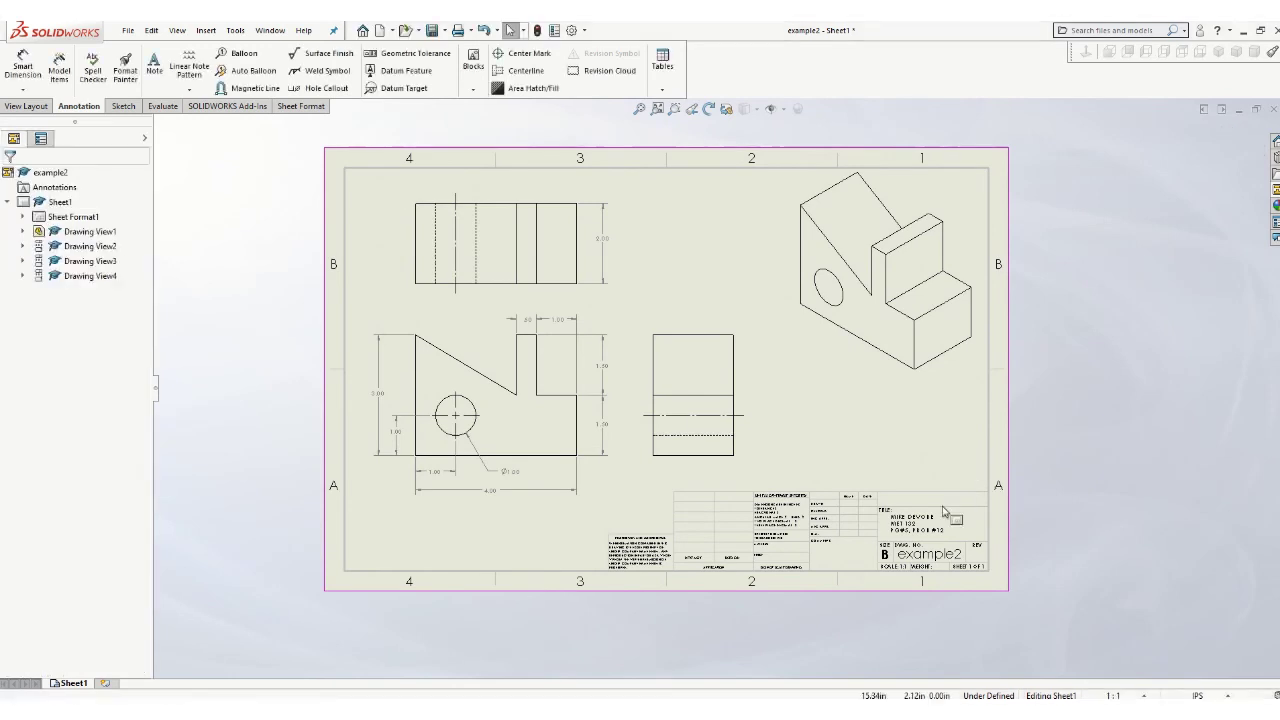
{"action": "scroll", "coordinate": [928, 533], "scroll_direction": "down", "scroll_amount": 3}
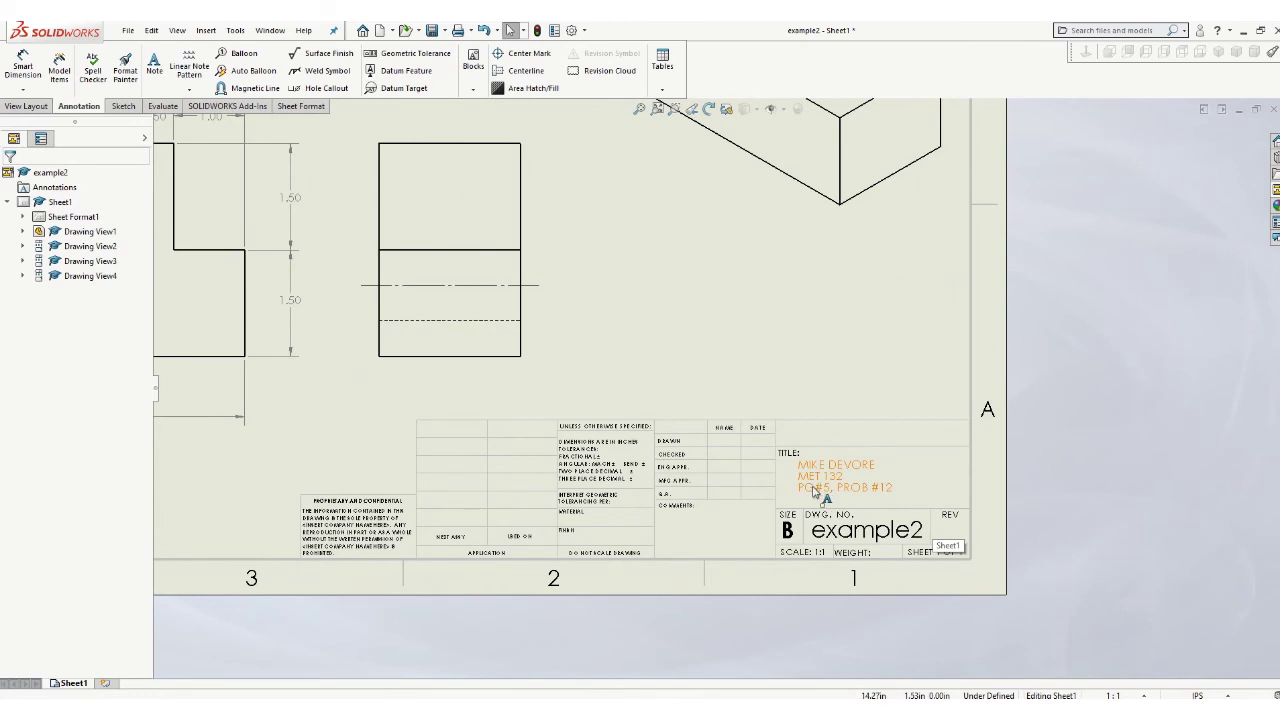
{"action": "key", "text": "f"}
{"action": "key", "text": "f"}
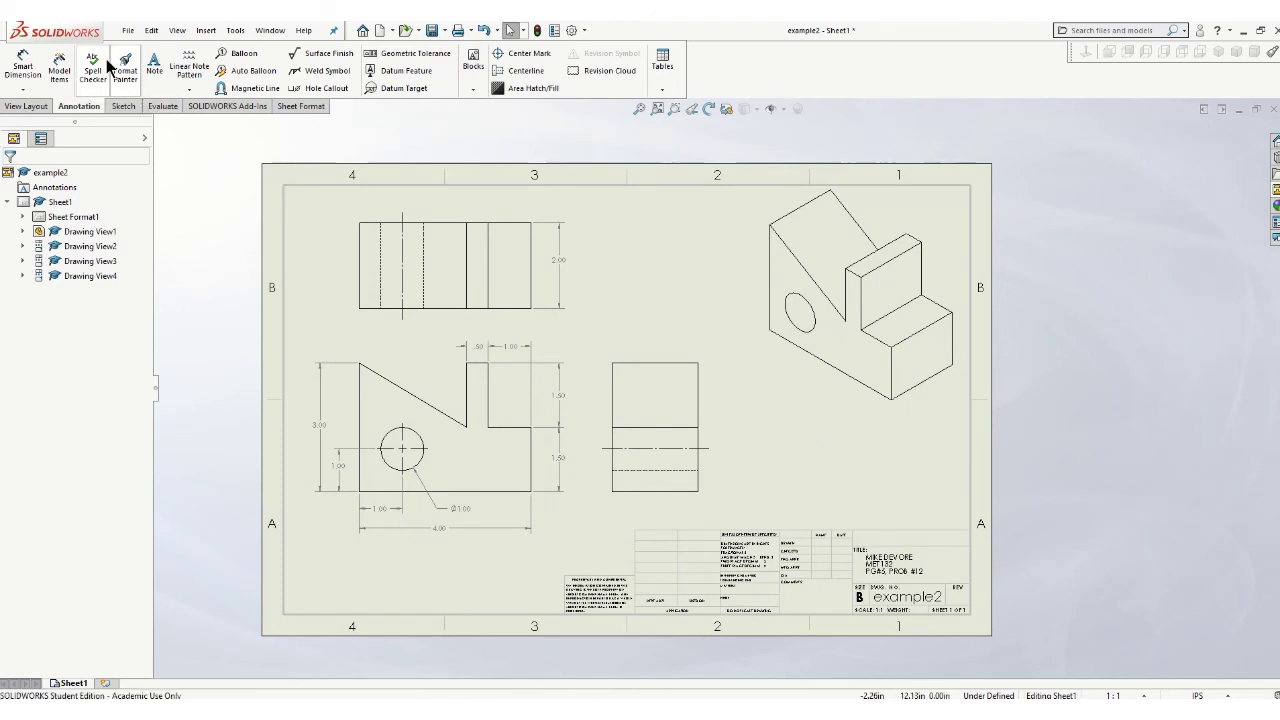
{"action": "left_click", "coordinate": [128, 31]}
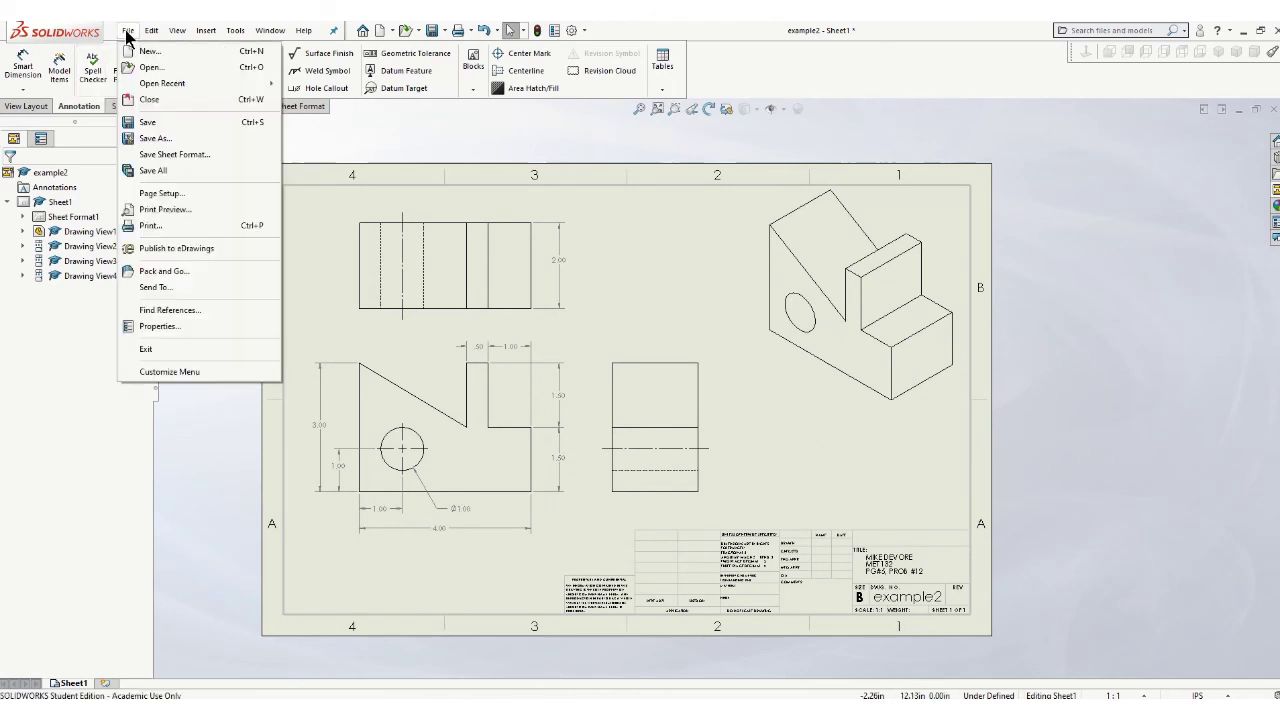
{"action": "left_click", "coordinate": [151, 137]}
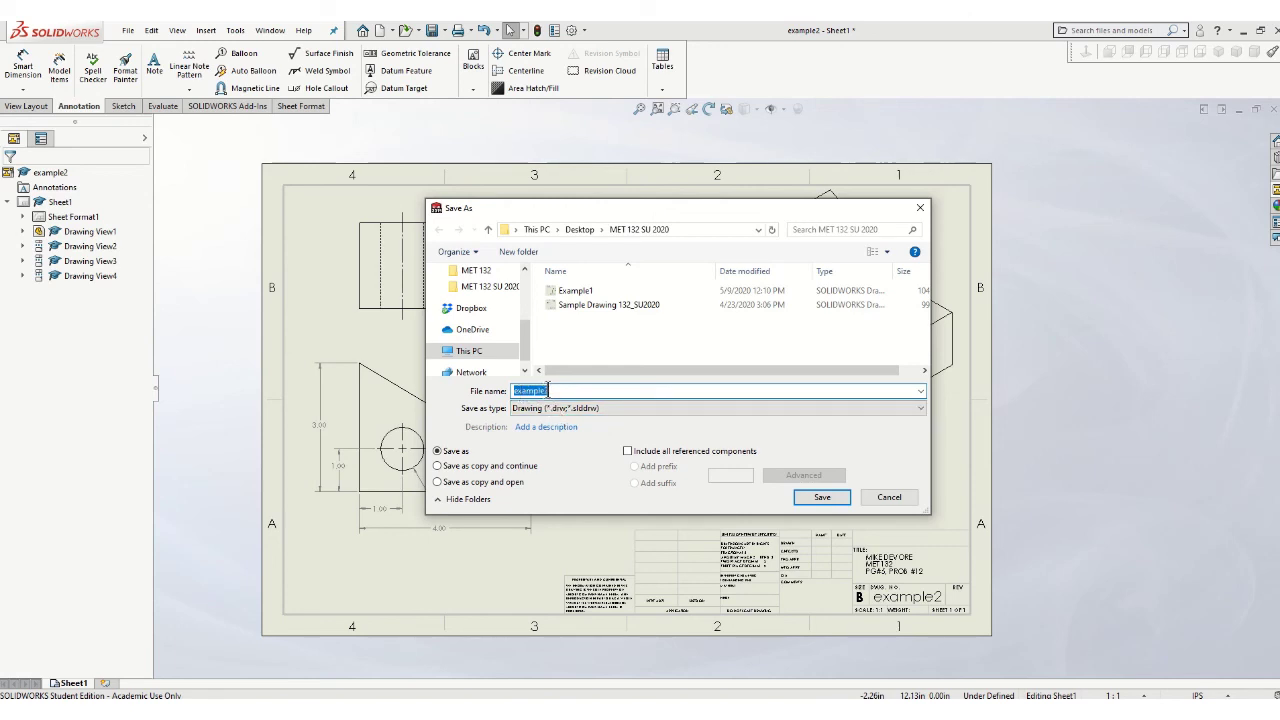
{"action": "left_click", "coordinate": [548, 390]}
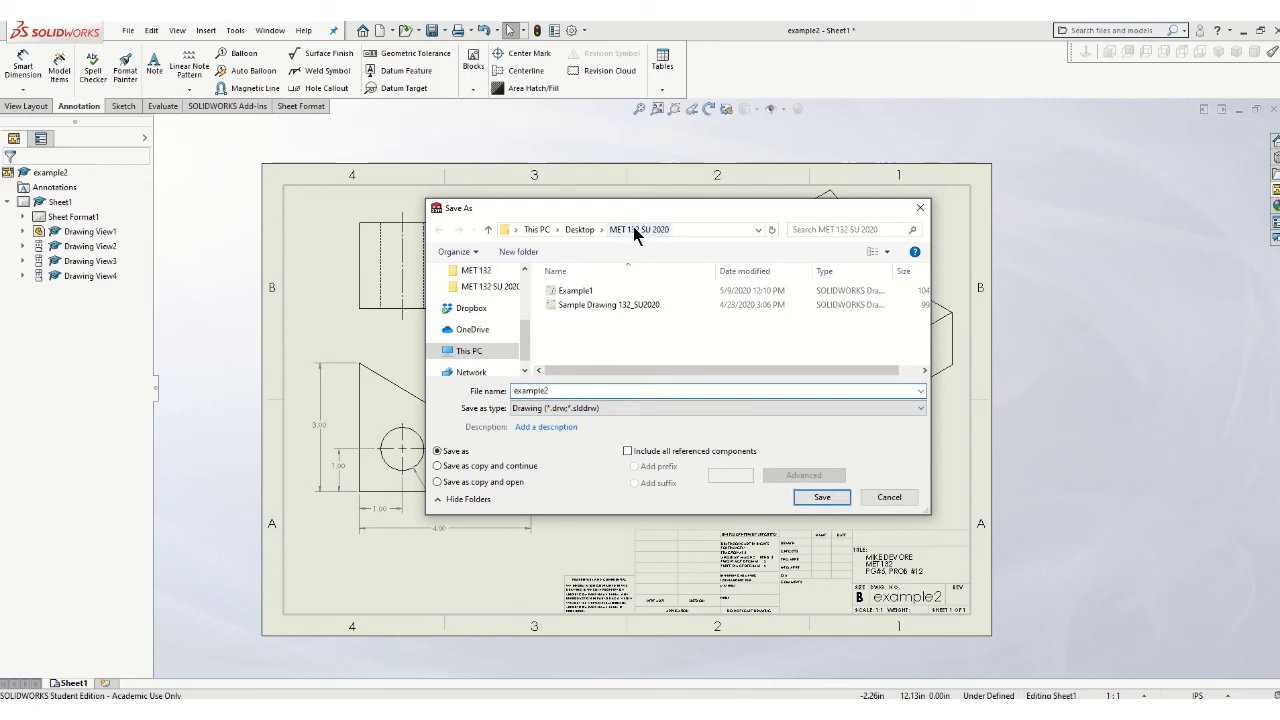
{"action": "left_click", "coordinate": [815, 498]}
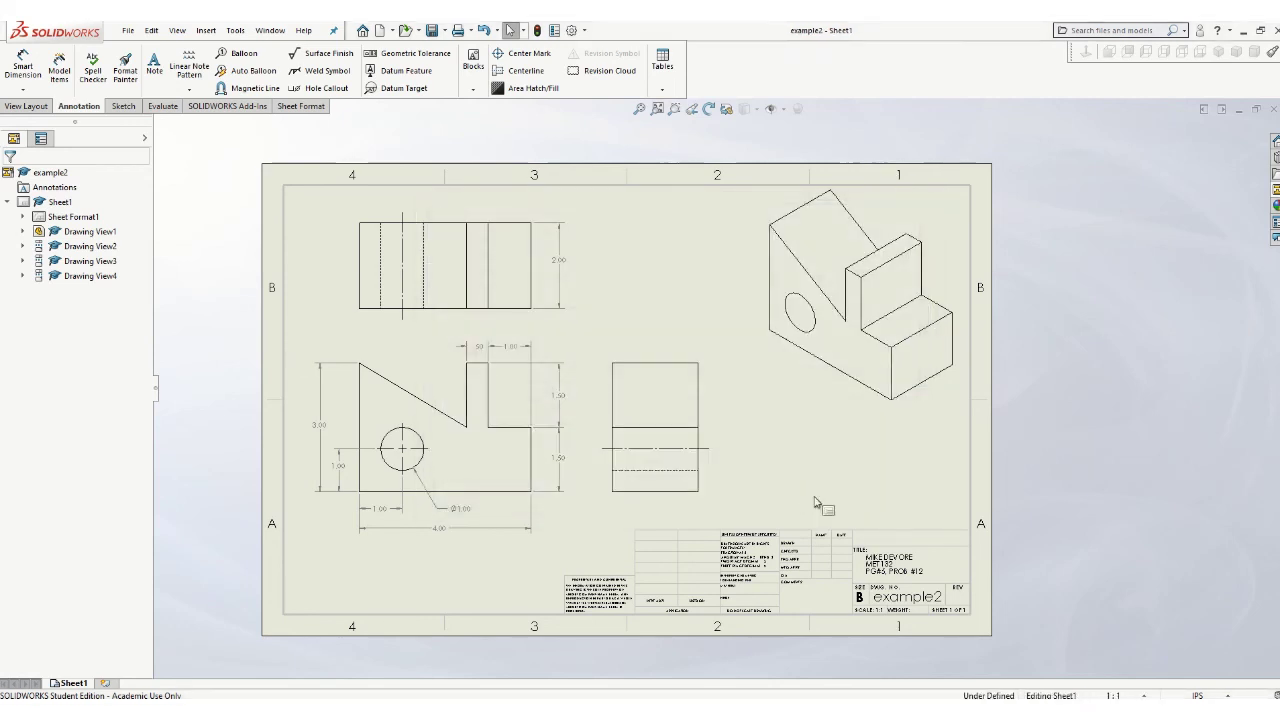
Save a copy named example2 as Adobe Portable Document Format (*.pdf) in the same folder
{"action": "left_click", "coordinate": [129, 31]}
{"action": "left_click", "coordinate": [150, 135]}
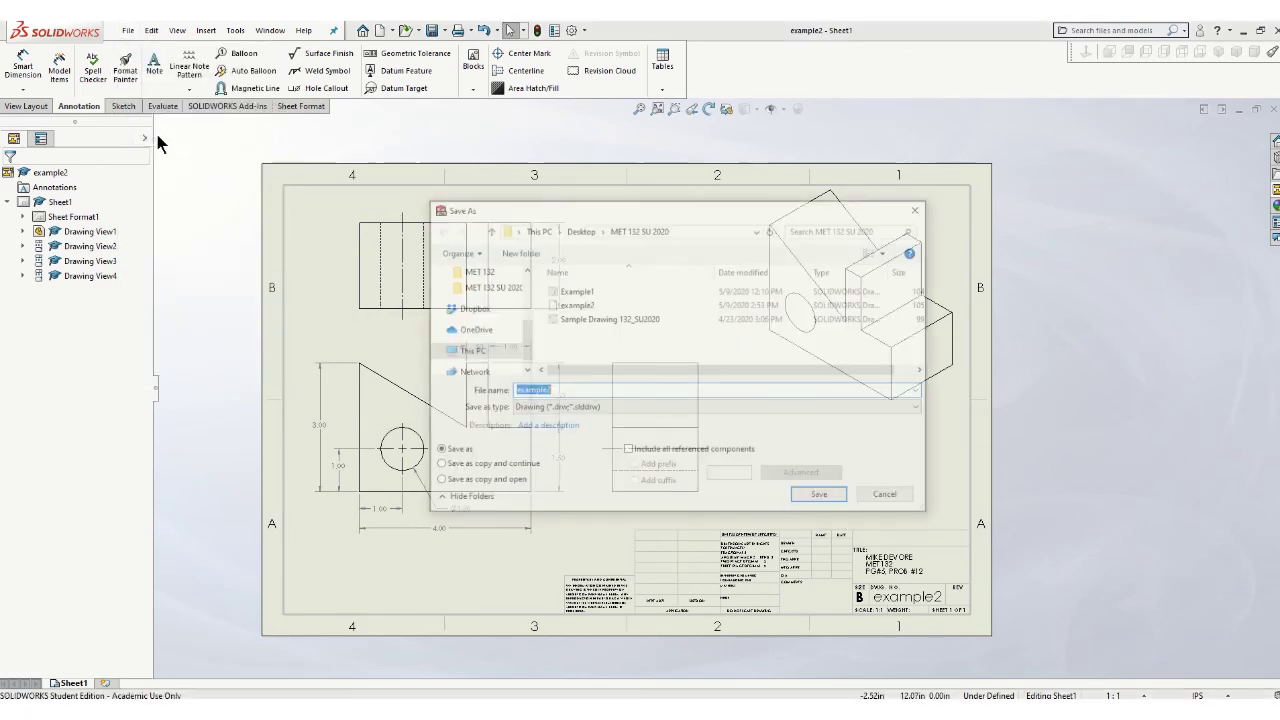
{"action": "left_click", "coordinate": [914, 409]}
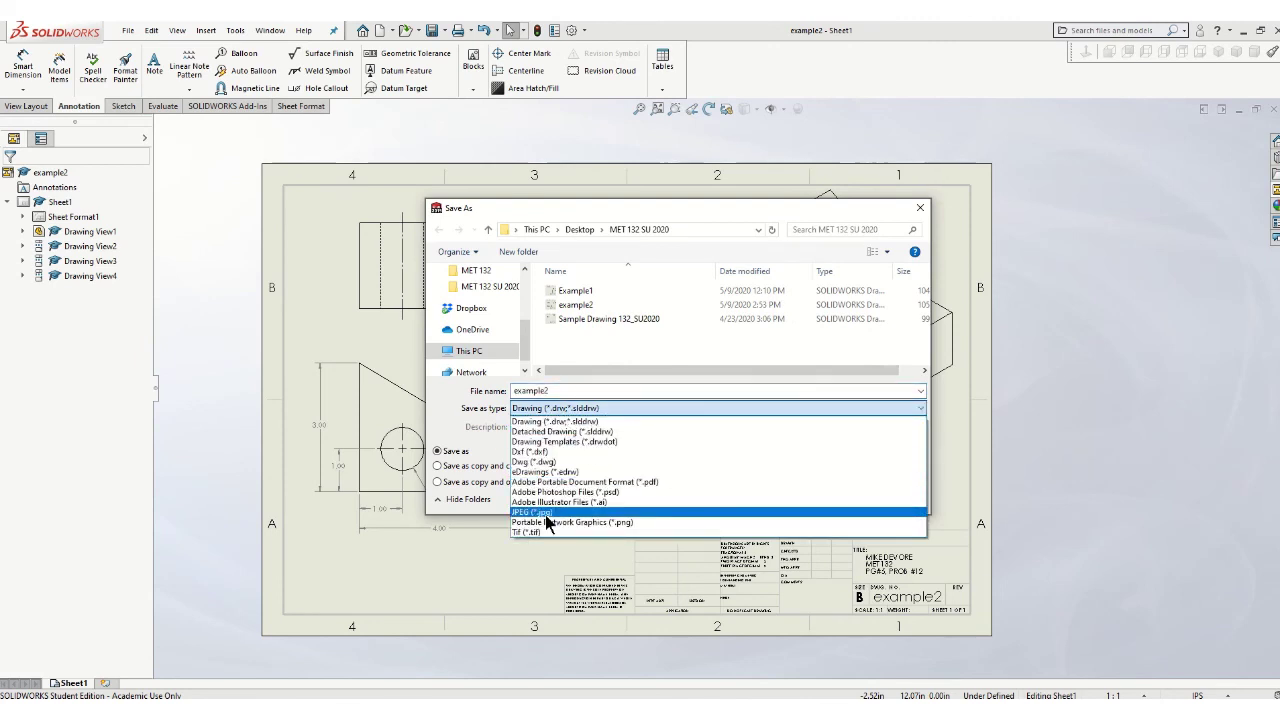
{"action": "left_click", "coordinate": [601, 487]}
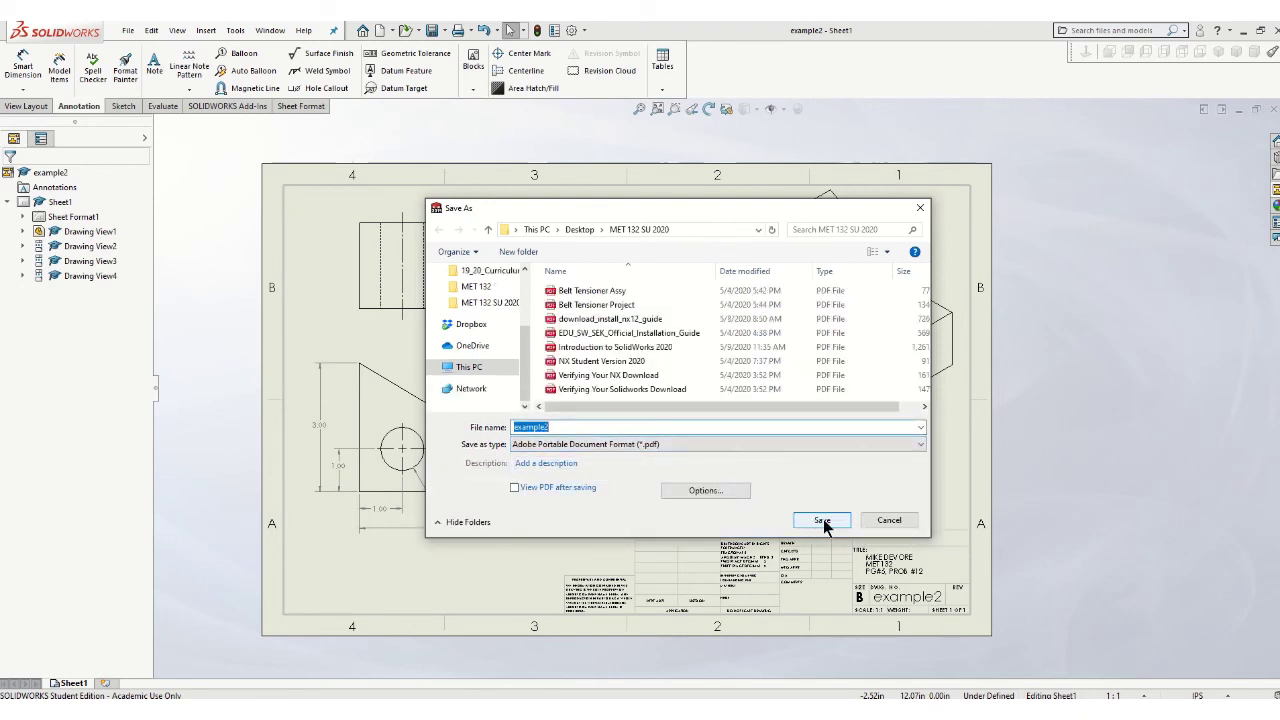
{"action": "left_click", "coordinate": [822, 521]}
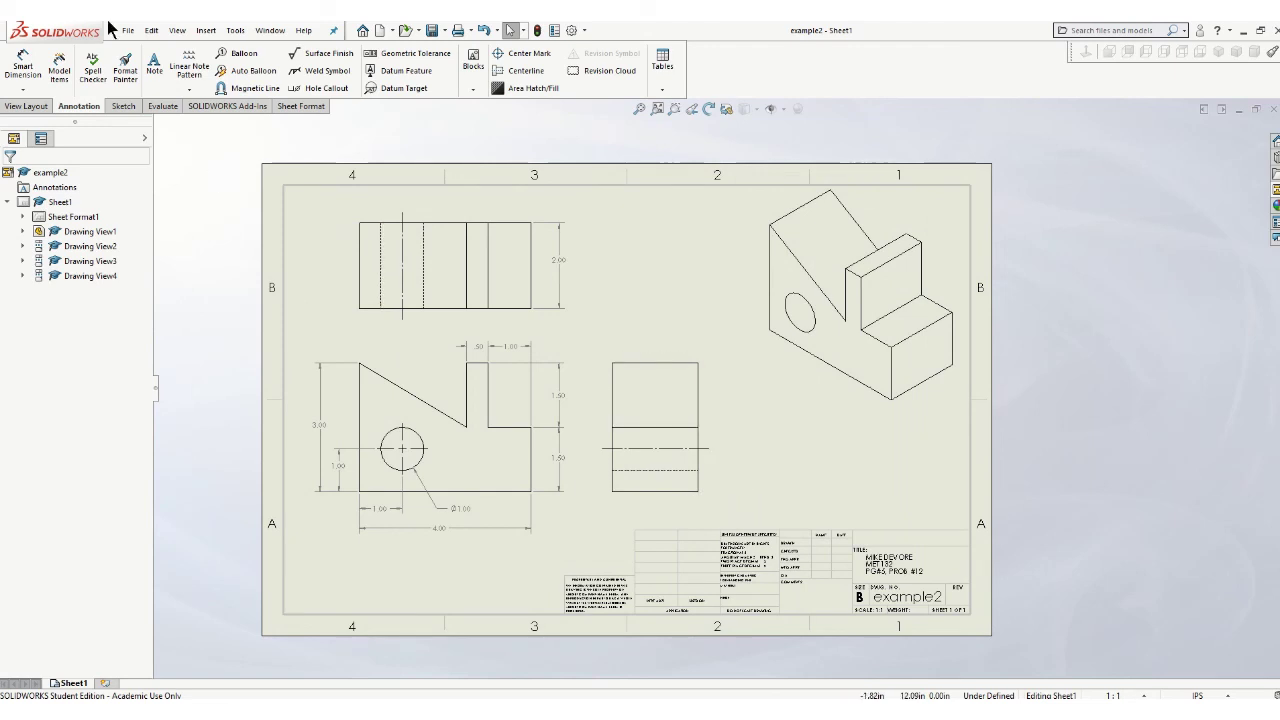
{"action": "left_click", "coordinate": [128, 30]}
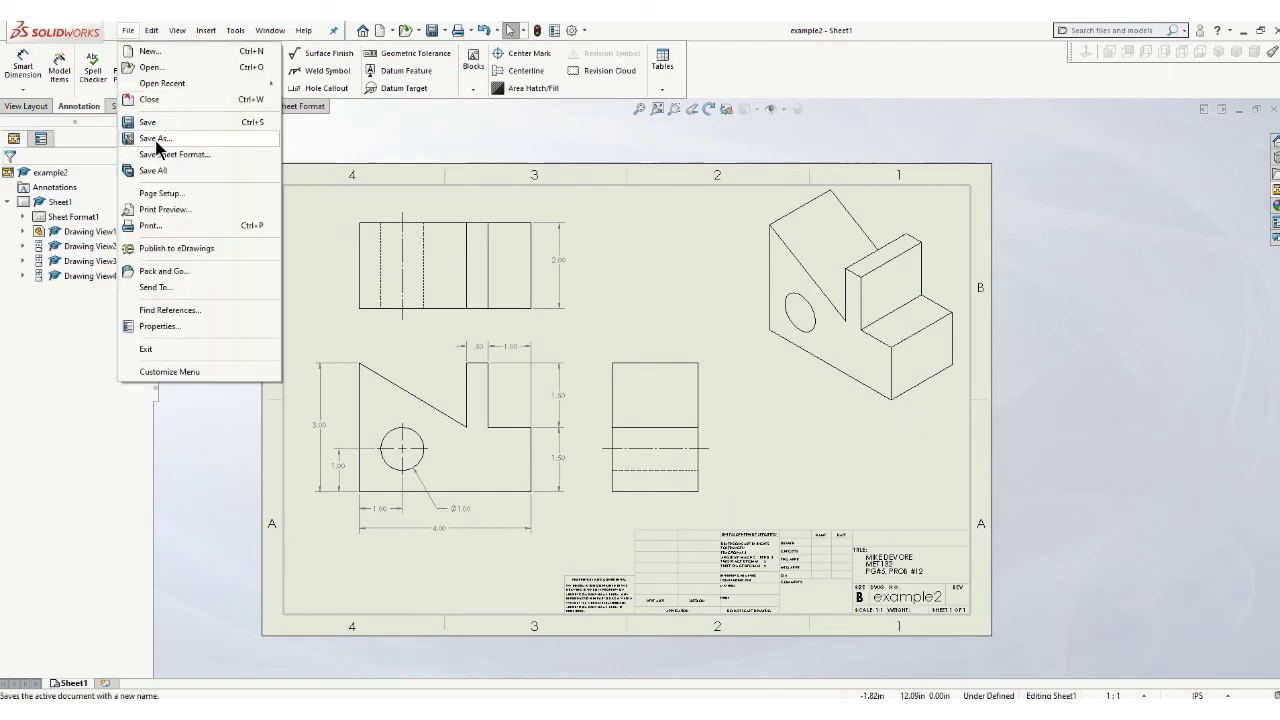
{"action": "left_click", "coordinate": [861, 411]}
{"action": "left_click", "coordinate": [861, 411]}
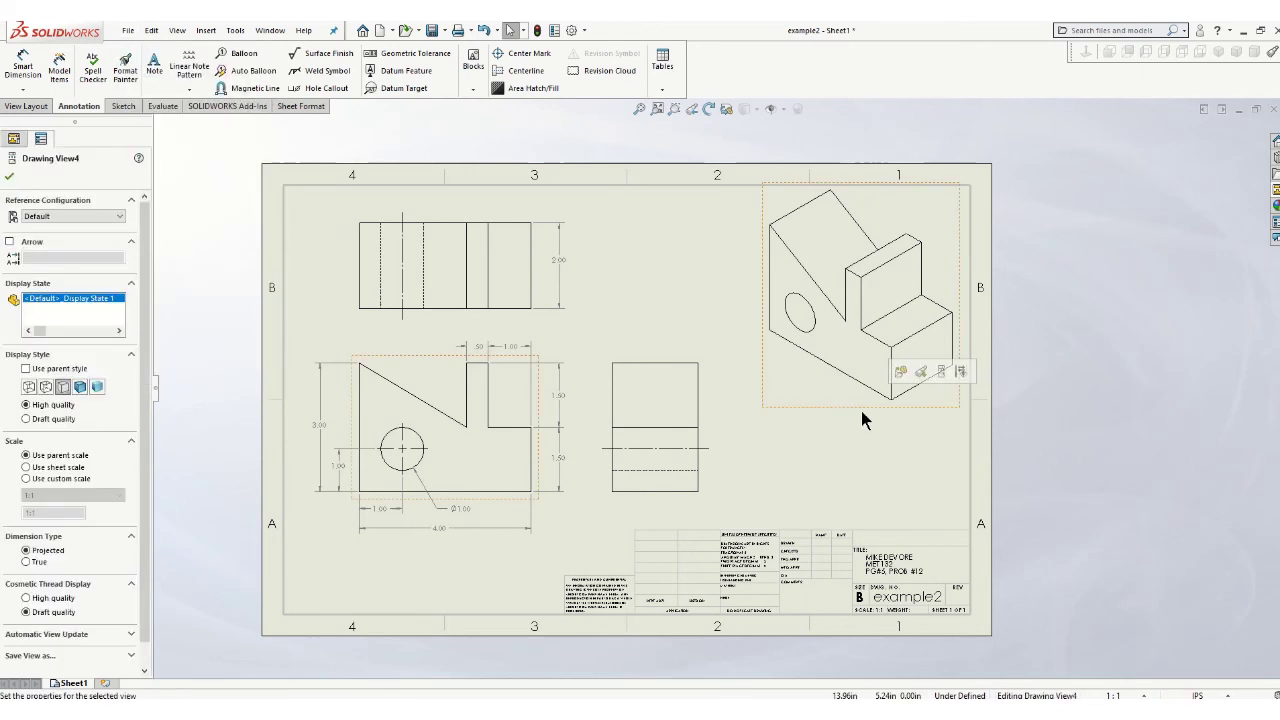
{"action": "left_click", "coordinate": [843, 465]}
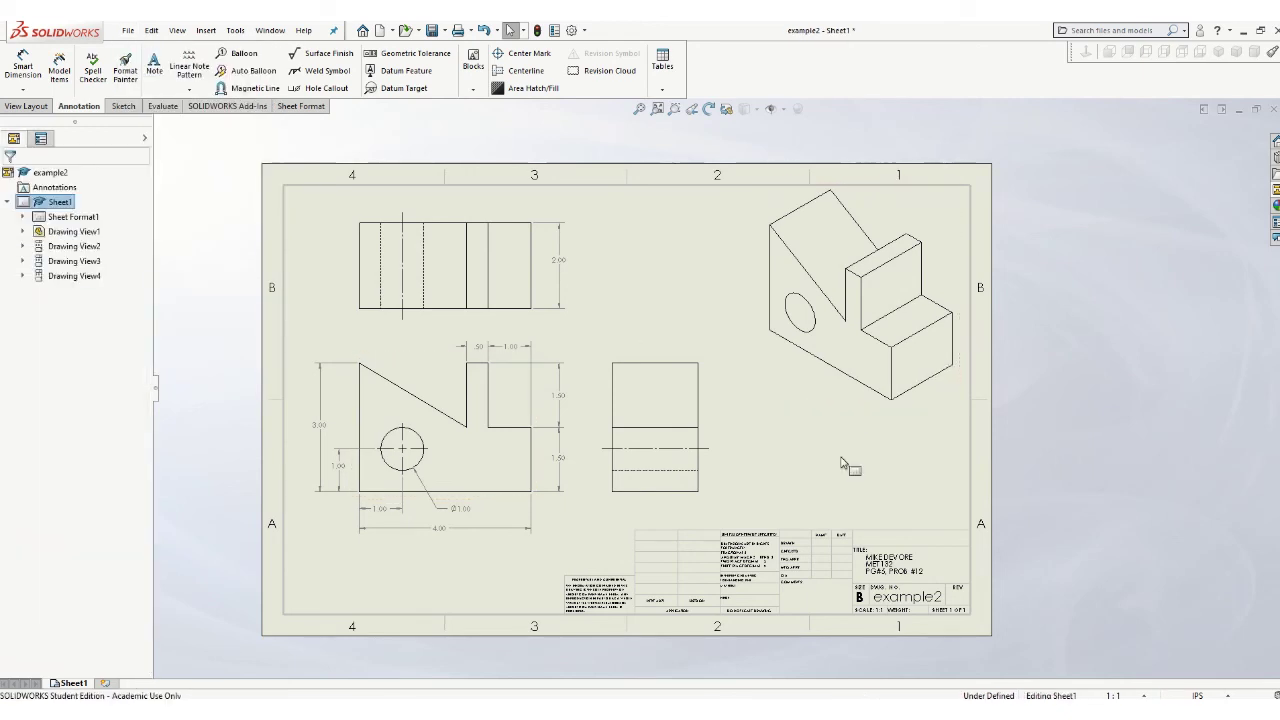